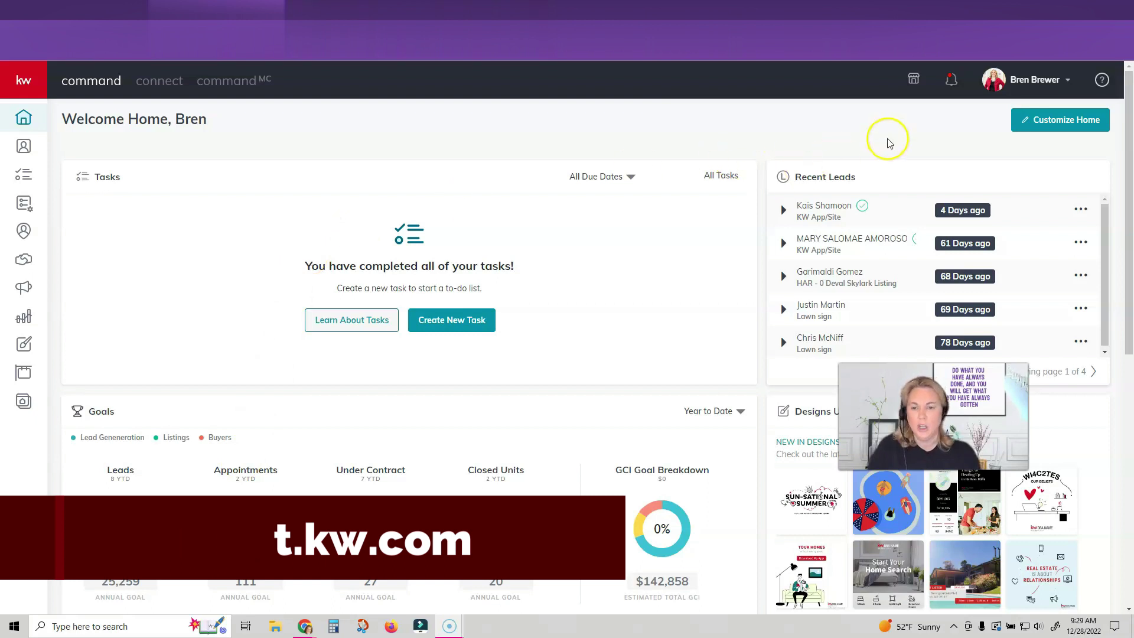
# Navigate through account Settings, Command Settings and Reporting to the Activity Tracking page
pyautogui.click(1037, 82)
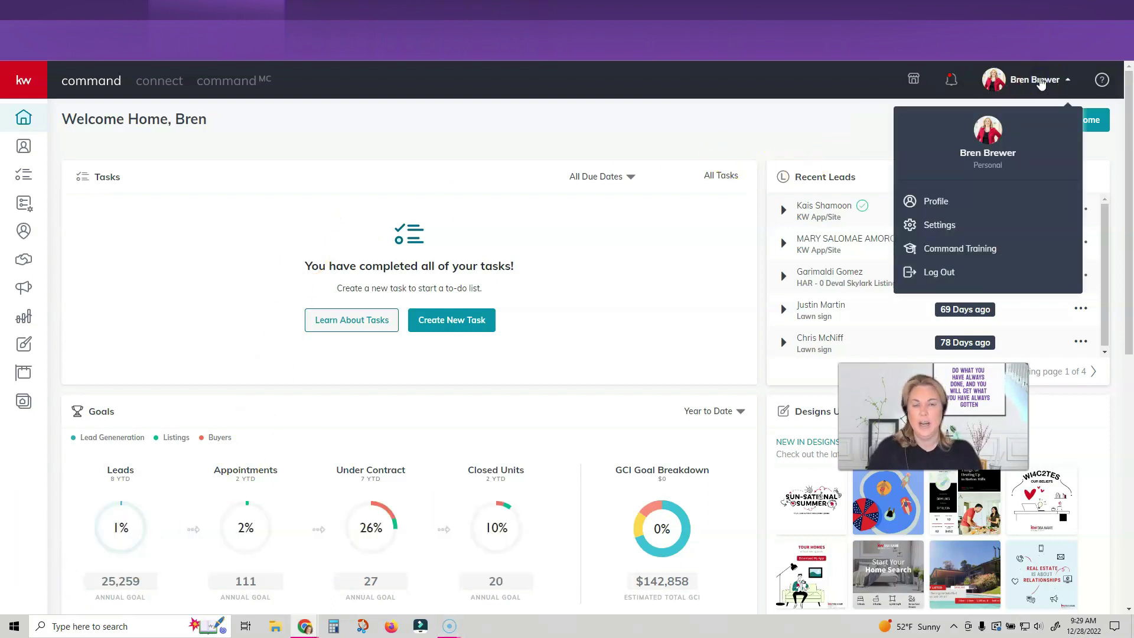
pyautogui.click(949, 228)
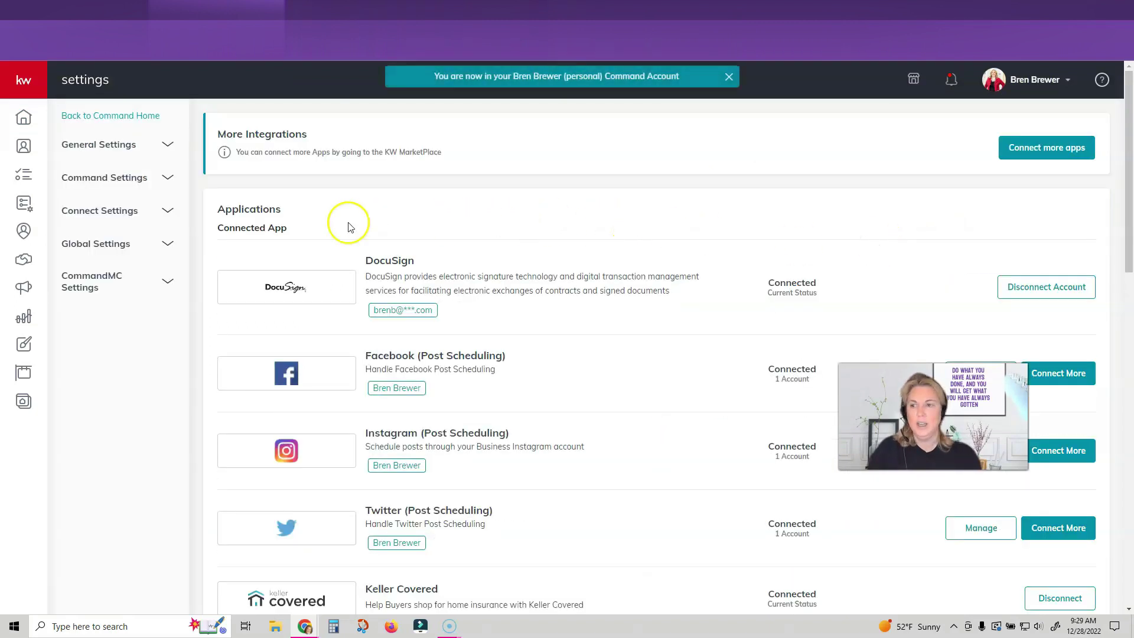
pyautogui.click(129, 179)
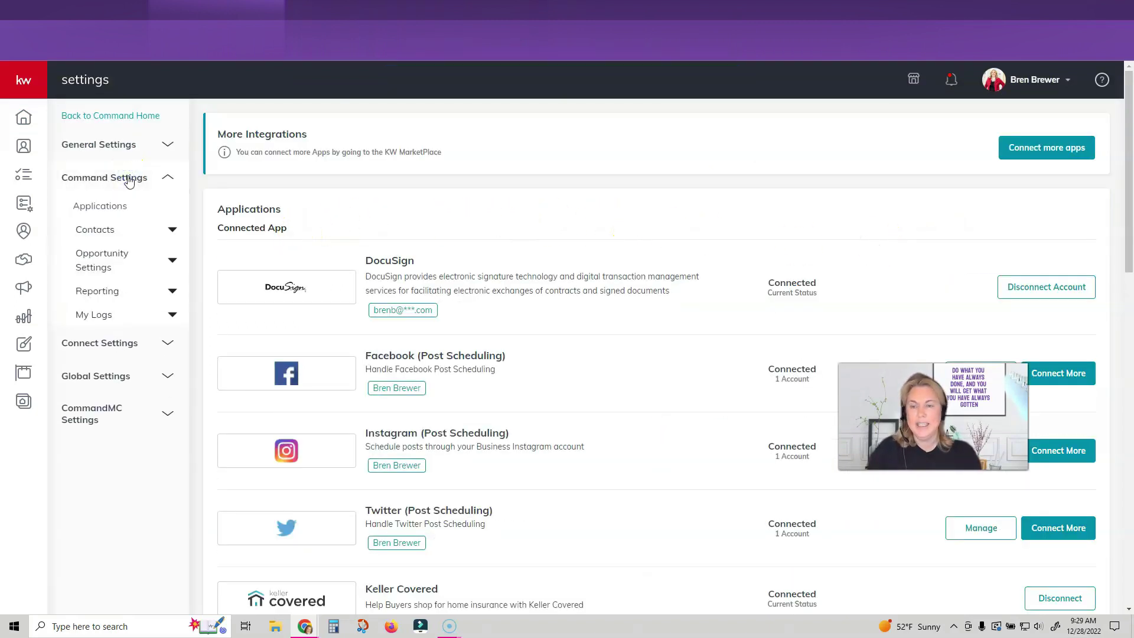
pyautogui.click(91, 185)
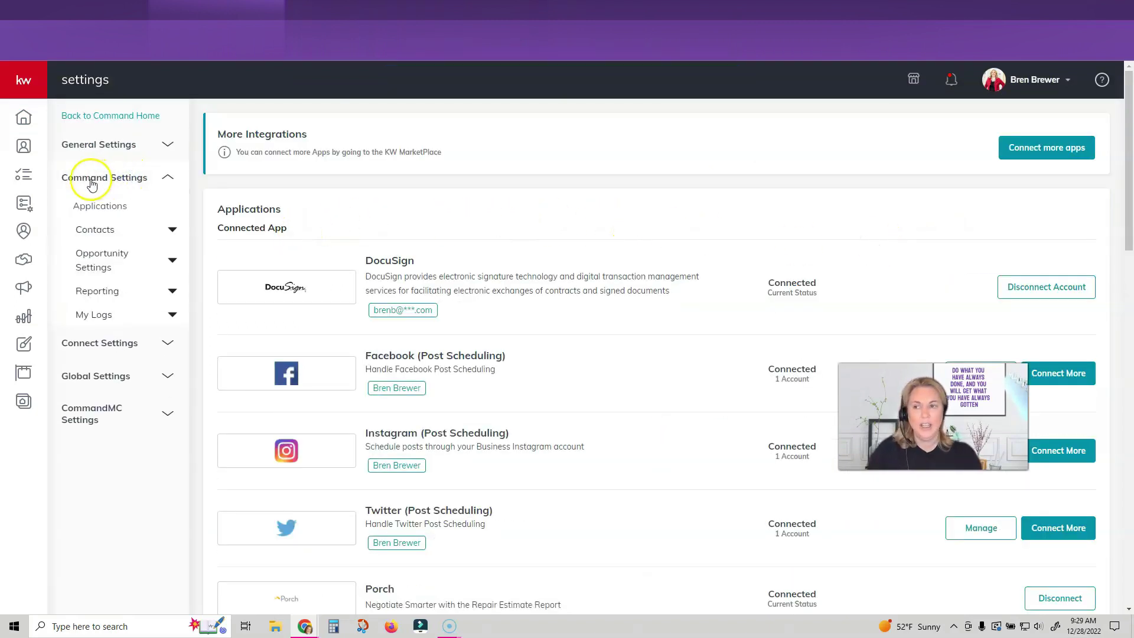
pyautogui.click(103, 292)
pyautogui.click(104, 319)
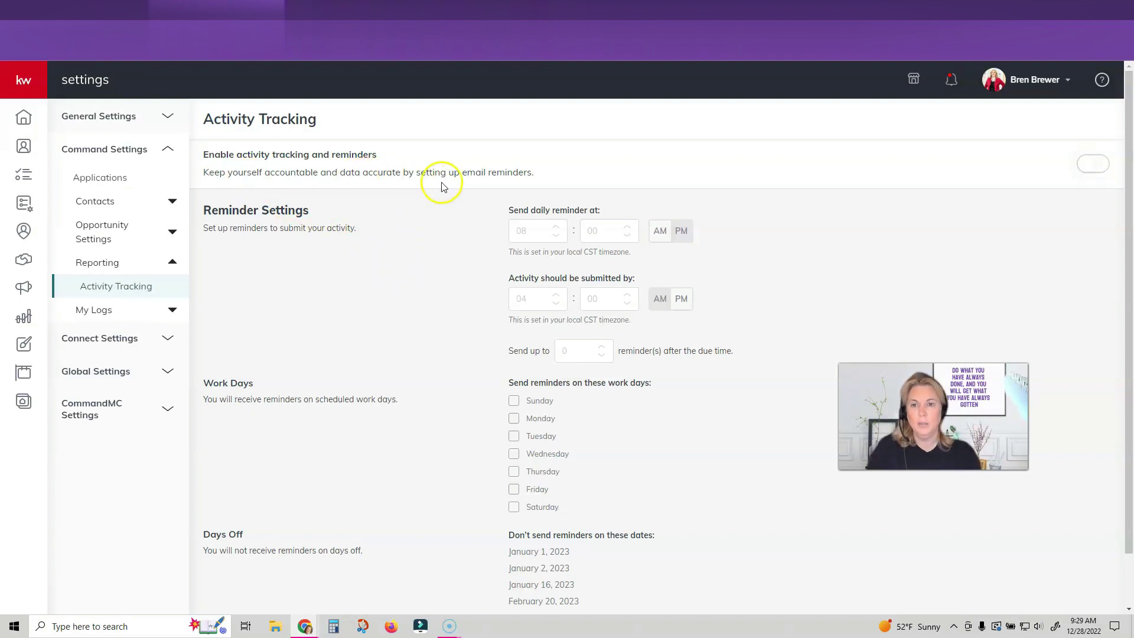
# Turn on activity tracking with a 05 PM reminder, 06 PM deadline and 1 follow-up reminder
pyautogui.click(1095, 167)
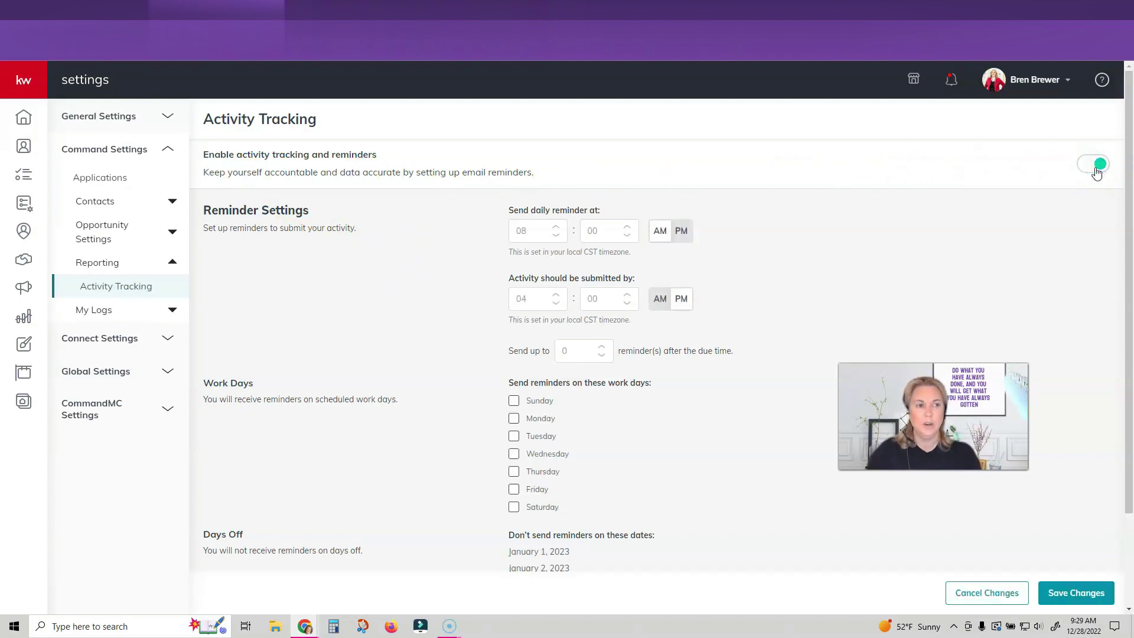
pyautogui.click(556, 237)
pyautogui.click(557, 237)
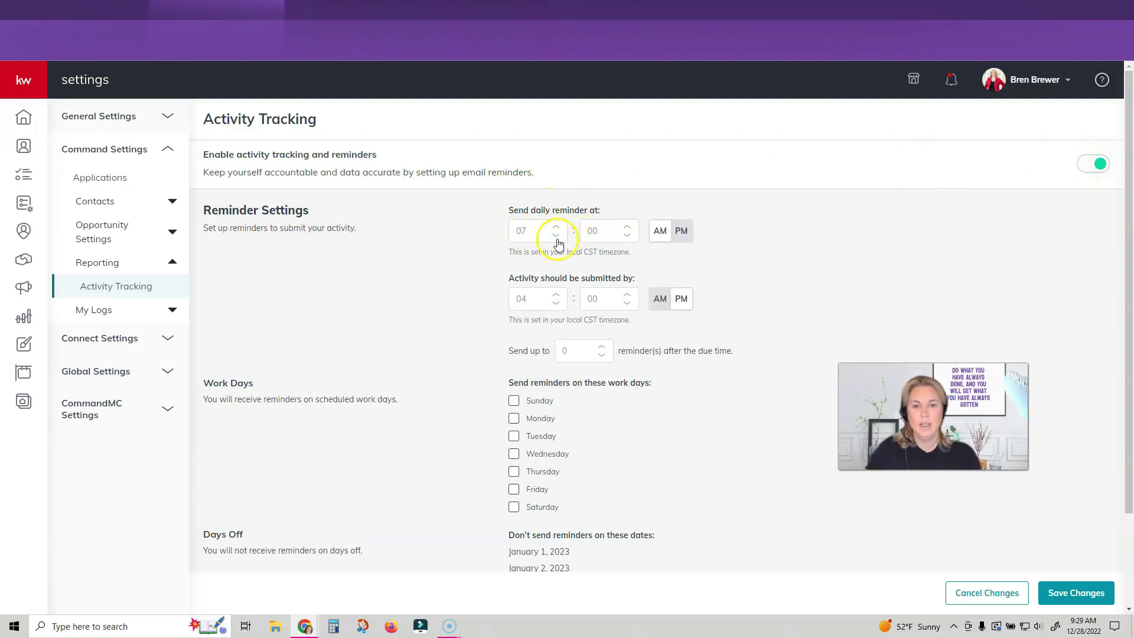
pyautogui.click(557, 239)
pyautogui.click(681, 230)
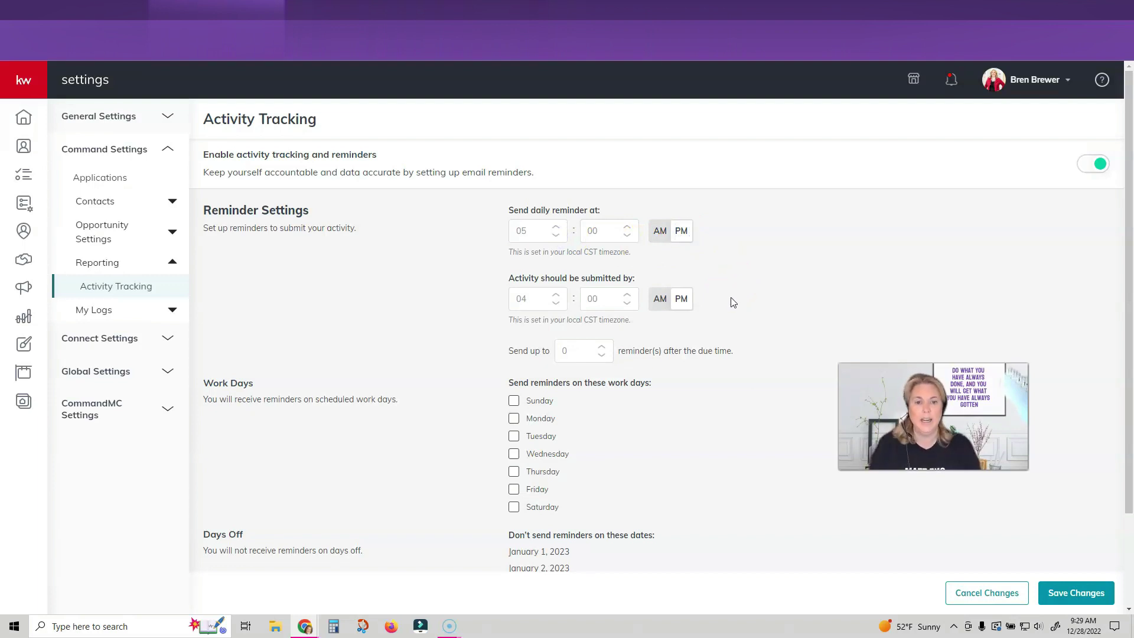
pyautogui.click(557, 297)
pyautogui.click(557, 296)
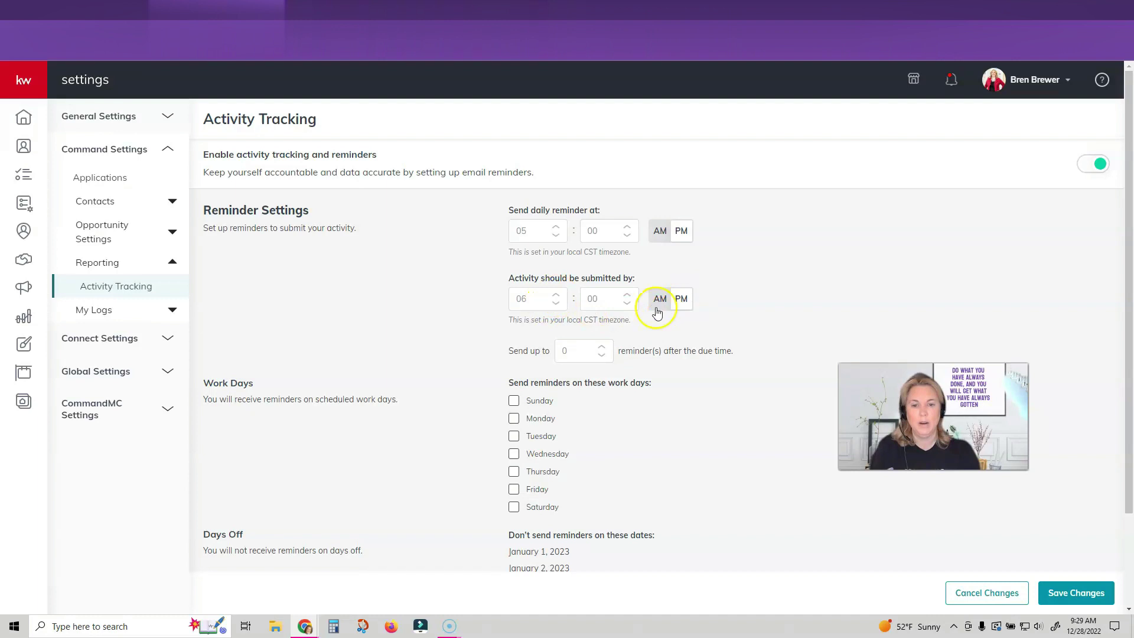
pyautogui.click(602, 350)
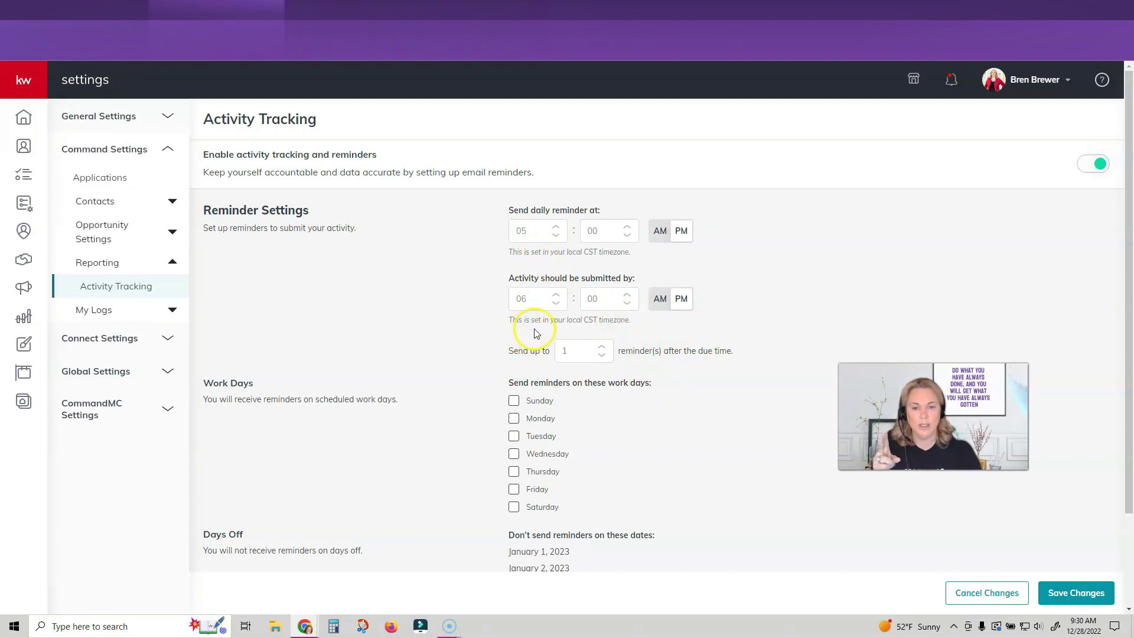
# Select Monday through Friday as the reminder days
pyautogui.scroll(-2, 466, 334)
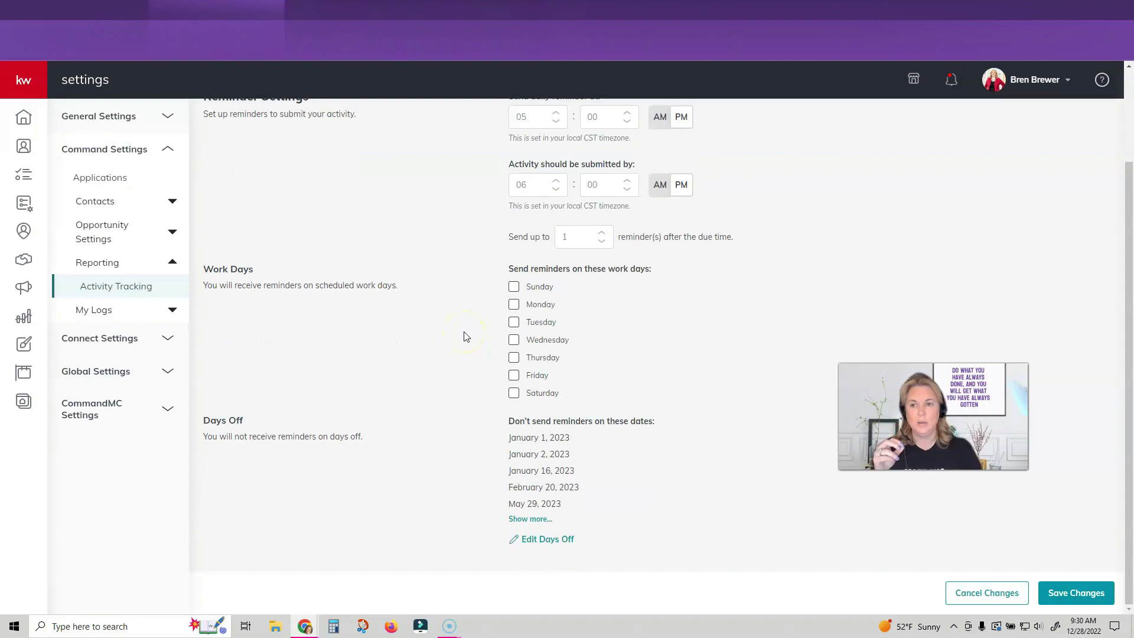
pyautogui.click(514, 304)
pyautogui.click(514, 322)
pyautogui.click(514, 340)
pyautogui.click(514, 357)
pyautogui.click(514, 375)
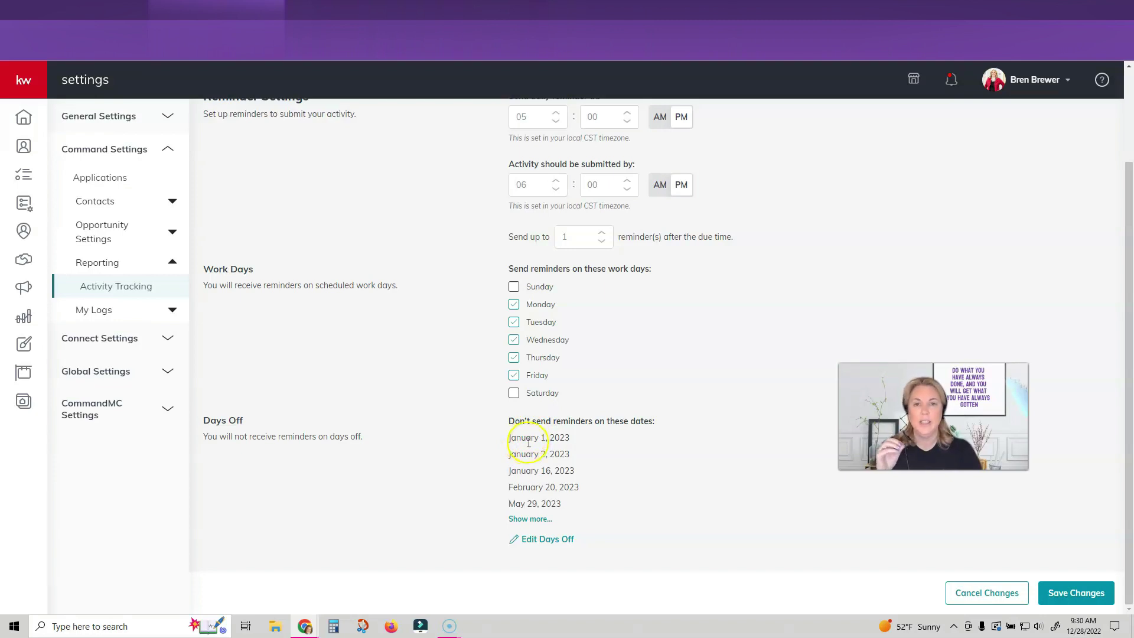
# Add April 7, 2023 as a day off and apply the change
pyautogui.click(521, 521)
pyautogui.scroll(-1, 551, 404)
pyautogui.scroll(-2, 551, 405)
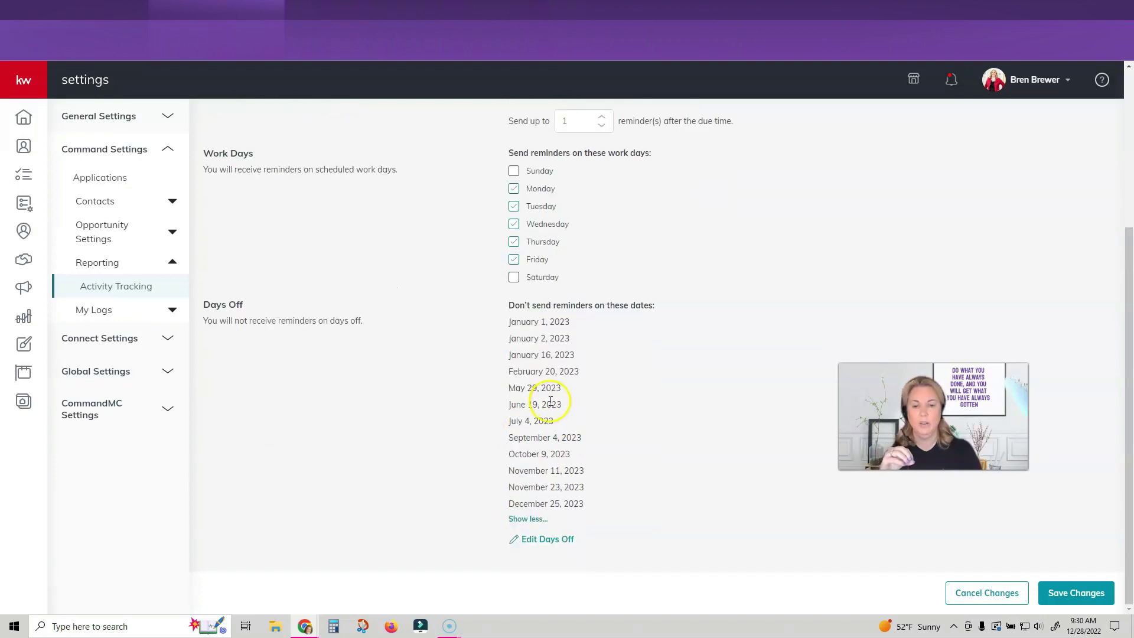
pyautogui.click(541, 536)
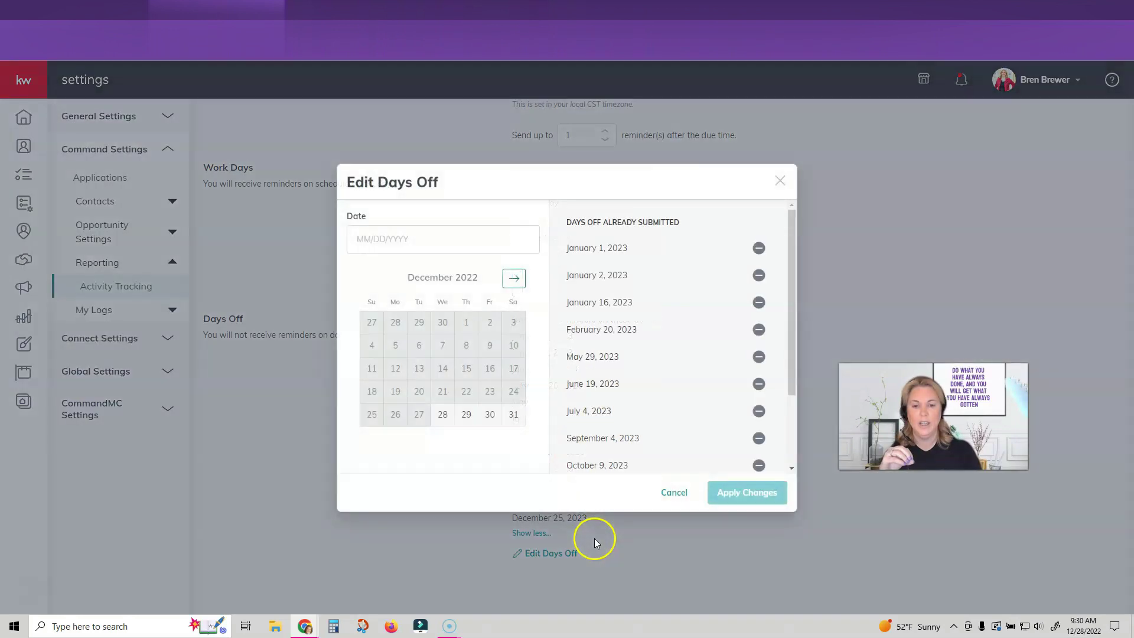
pyautogui.click(514, 278)
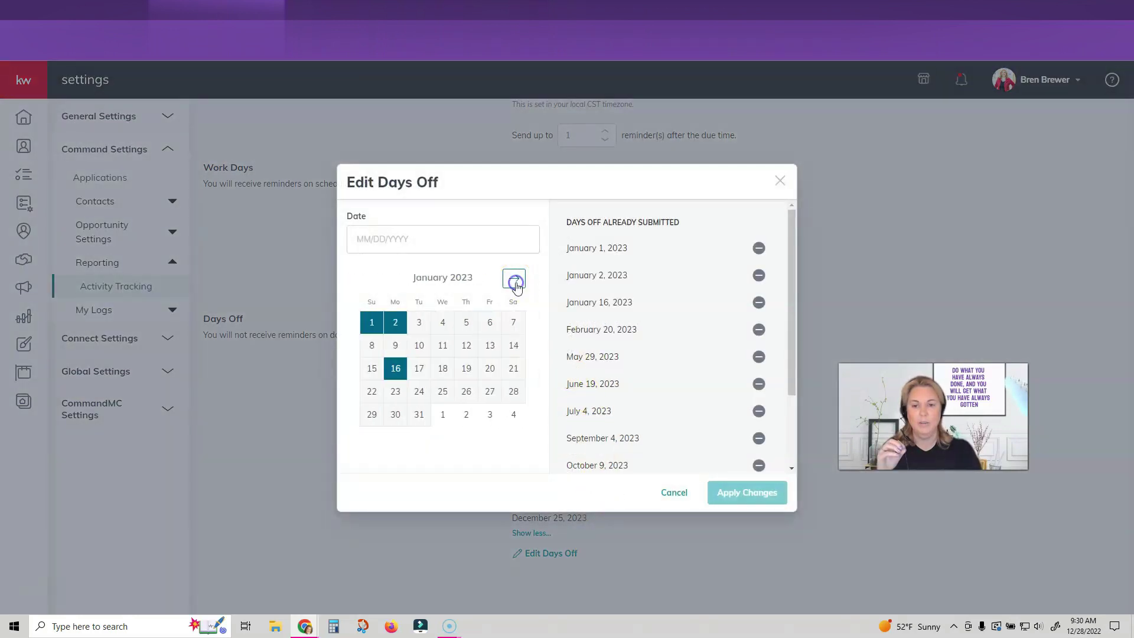
pyautogui.click(514, 279)
pyautogui.click(514, 278)
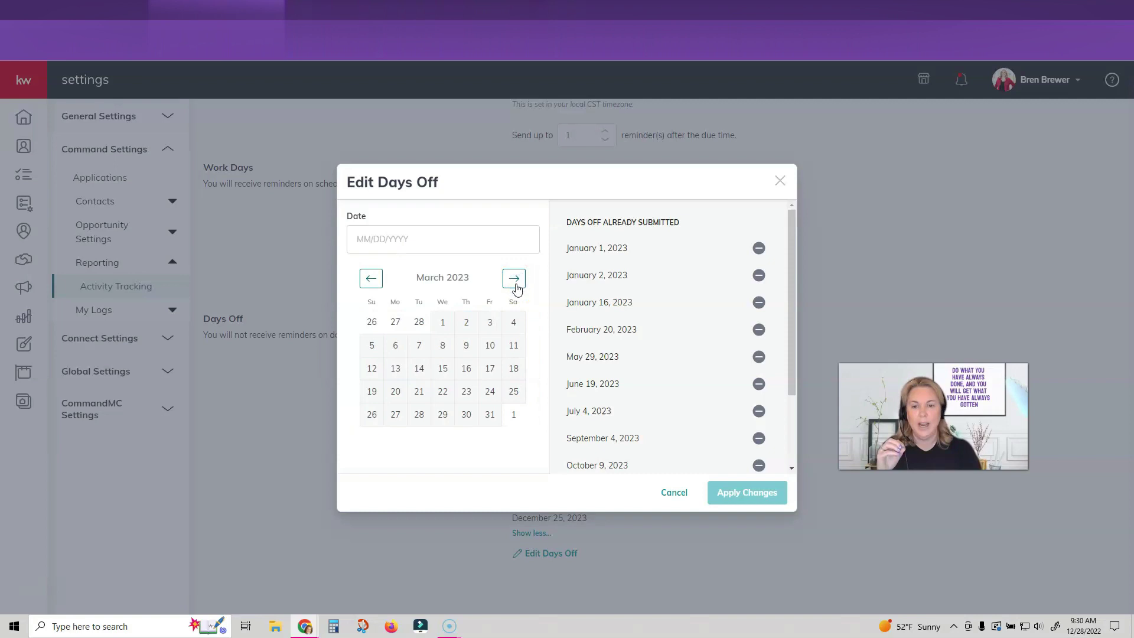
pyautogui.click(515, 281)
pyautogui.click(490, 345)
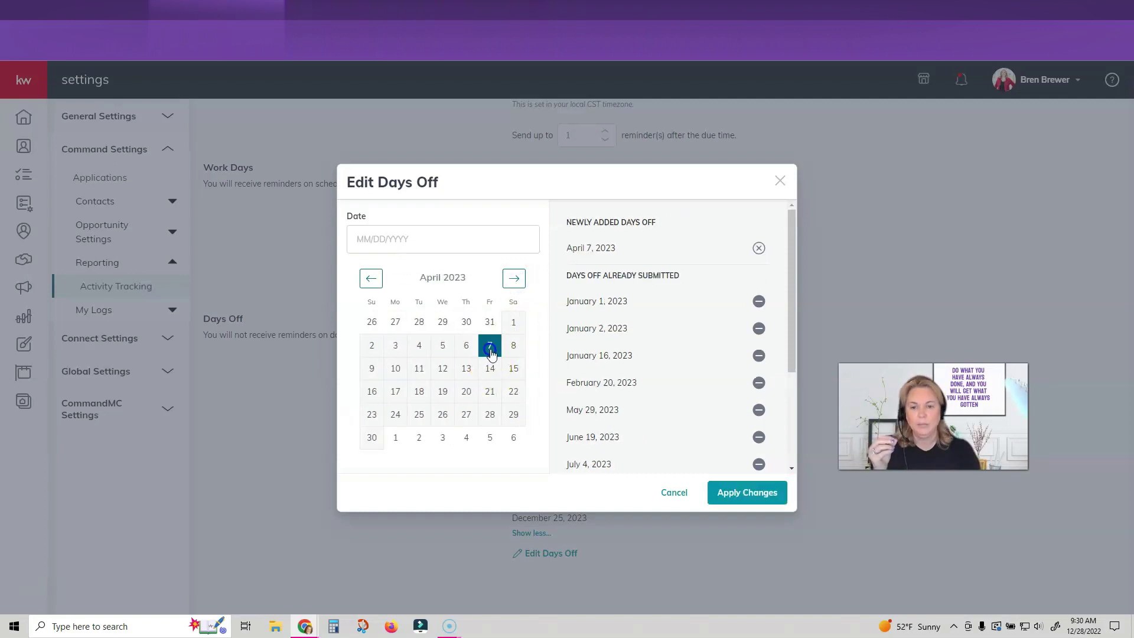
pyautogui.click(745, 494)
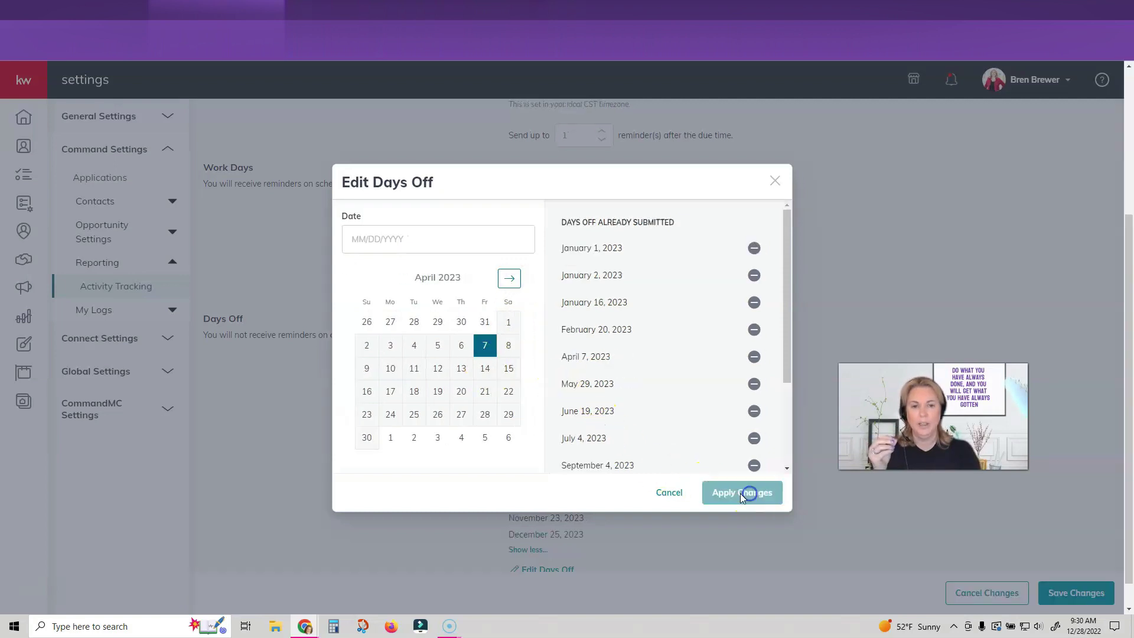
# Save the Activity Tracking settings with the 5 PM reminder and 6 PM deadline
pyautogui.scroll(-1, 605, 368)
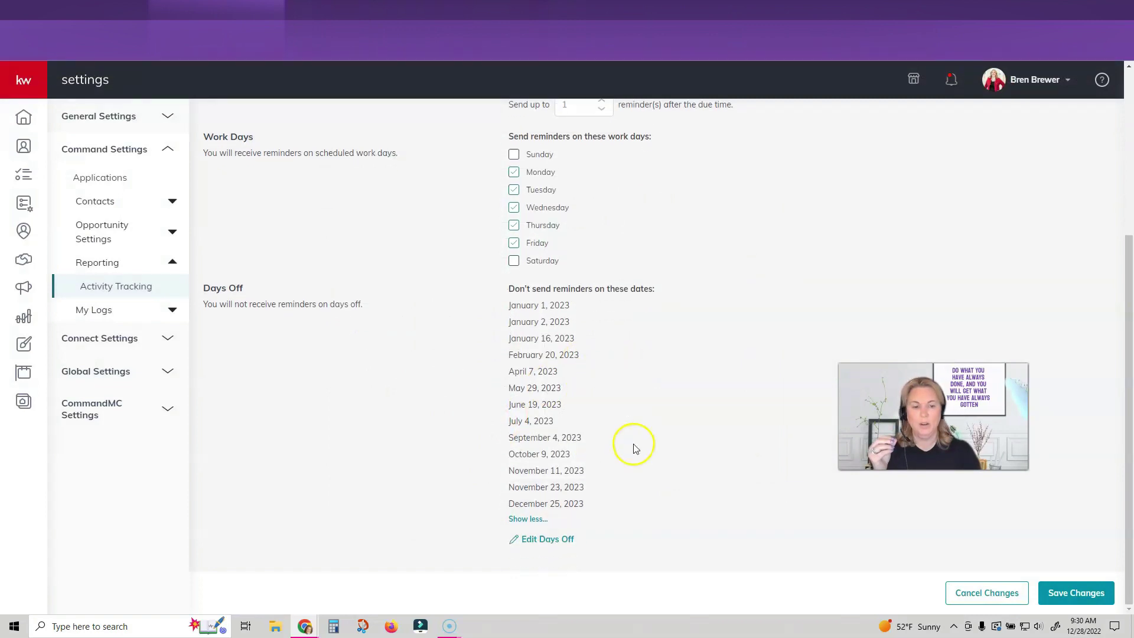
pyautogui.scroll(1, 635, 449)
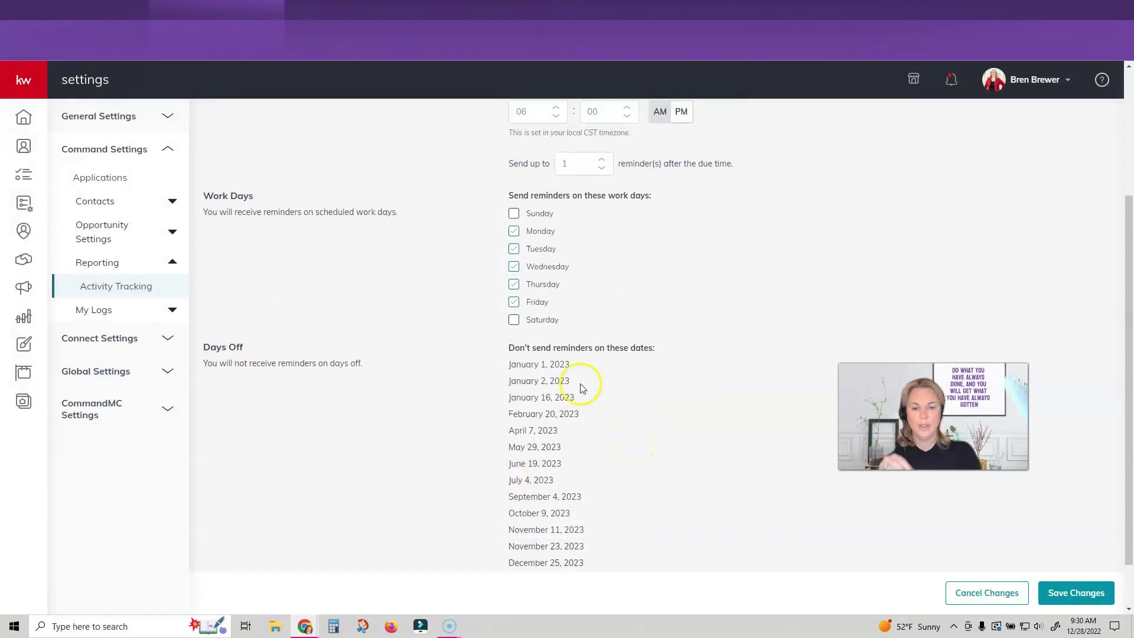
pyautogui.scroll(-1, 584, 390)
pyautogui.scroll(5, 738, 496)
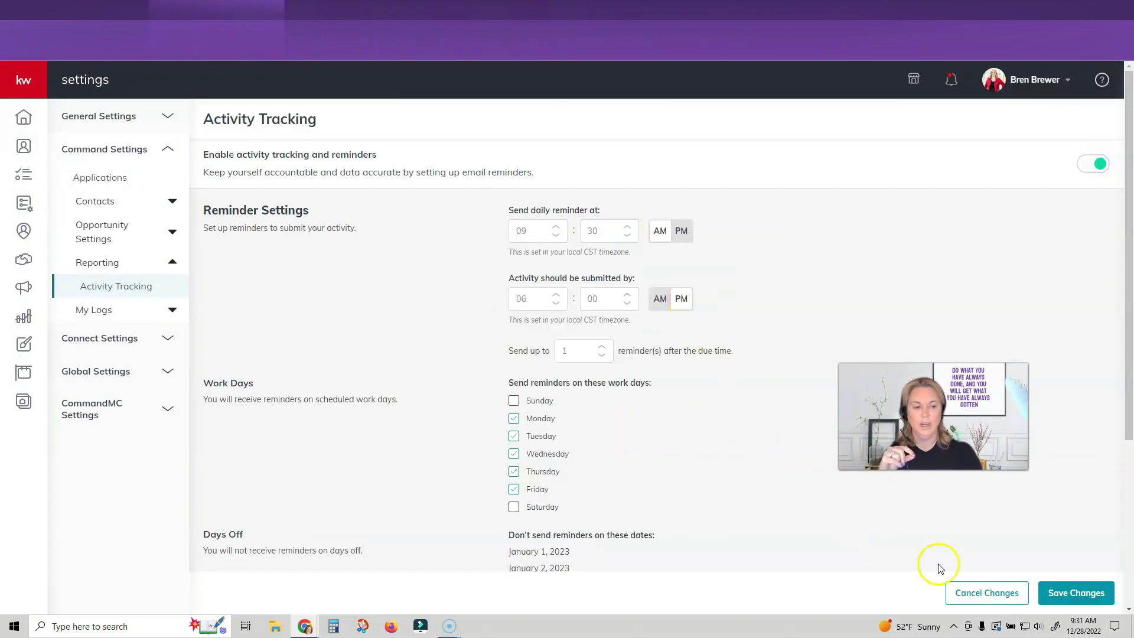
pyautogui.click(1081, 593)
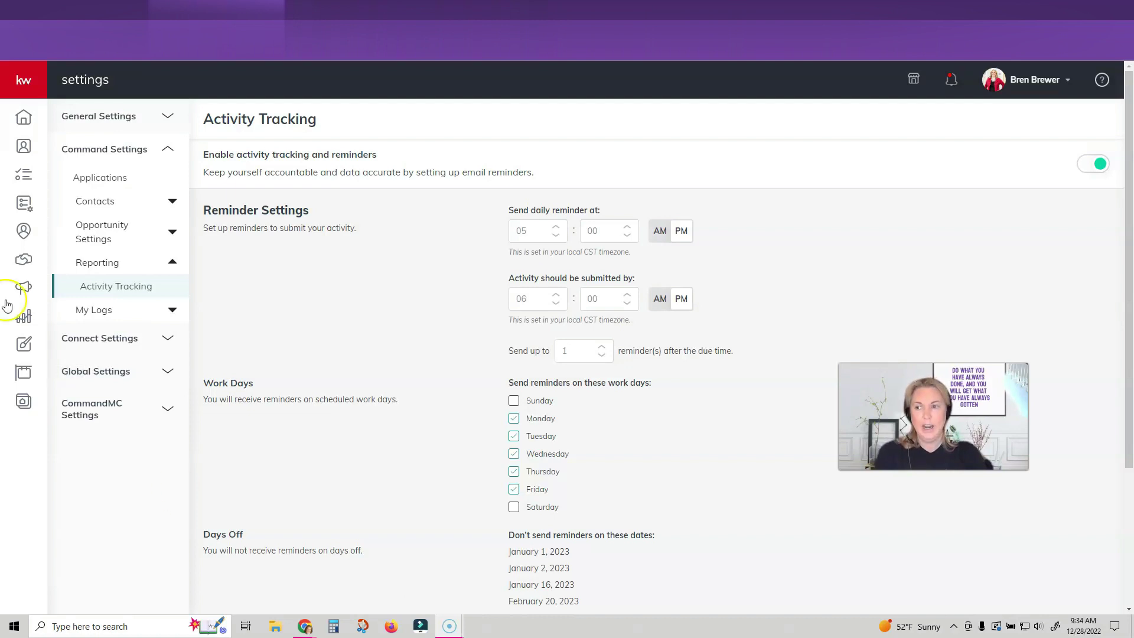
# Go to the Home dashboard and start today's submission from the My Activity card
pyautogui.click(35, 134)
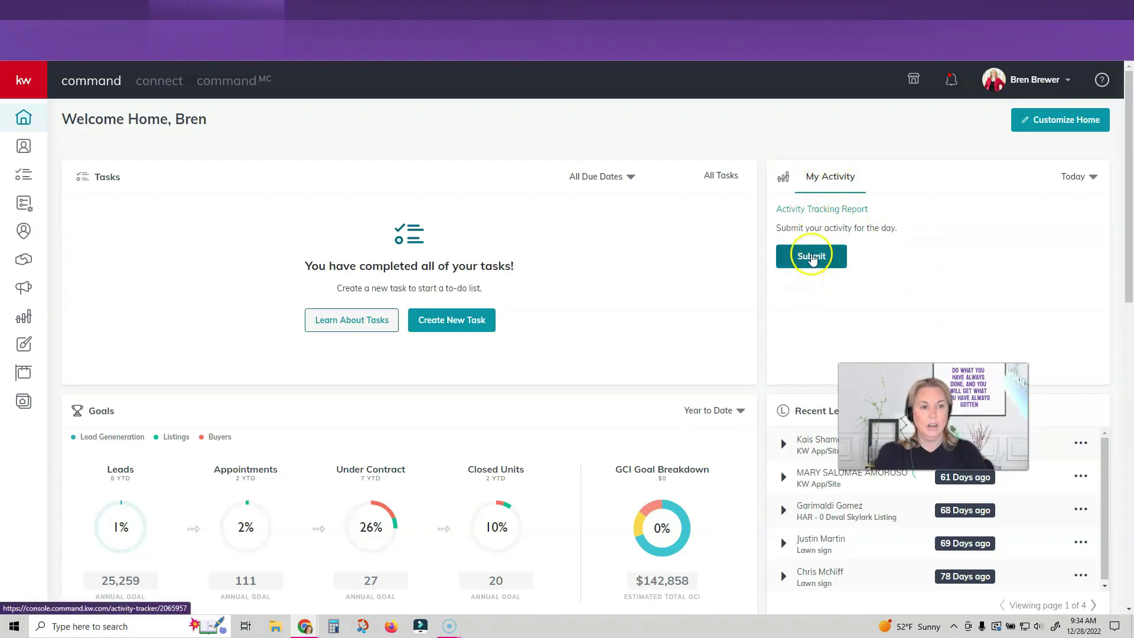
pyautogui.click(804, 262)
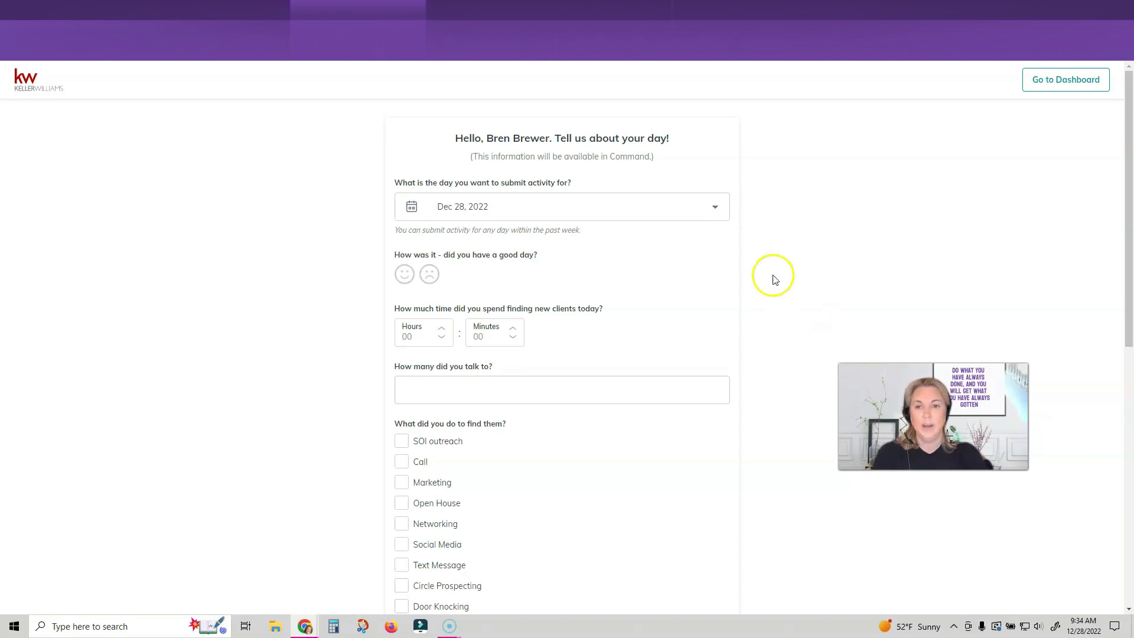
# Keep December 28, 2022 as the day, mark it a good day, and enter 0 talked to
pyautogui.click(574, 207)
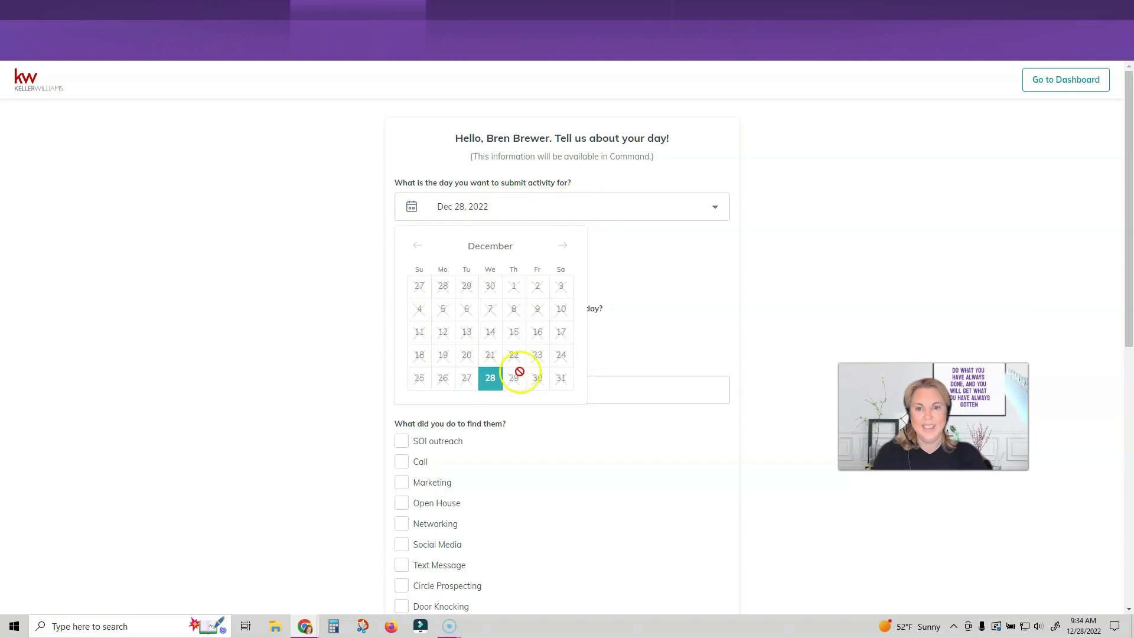
pyautogui.click(715, 215)
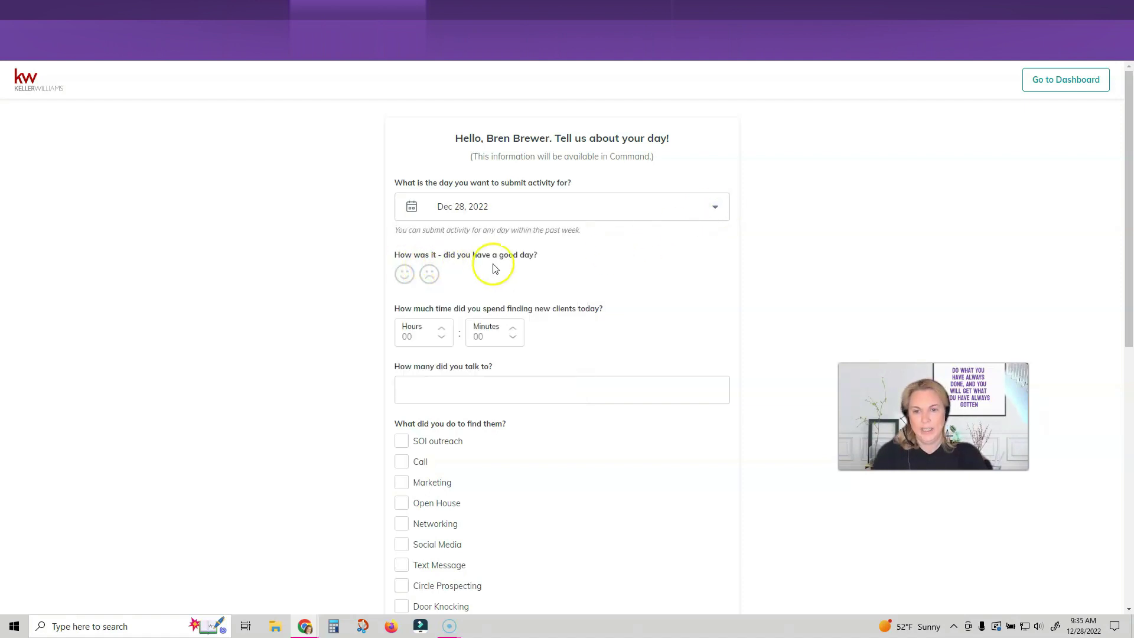
pyautogui.click(406, 275)
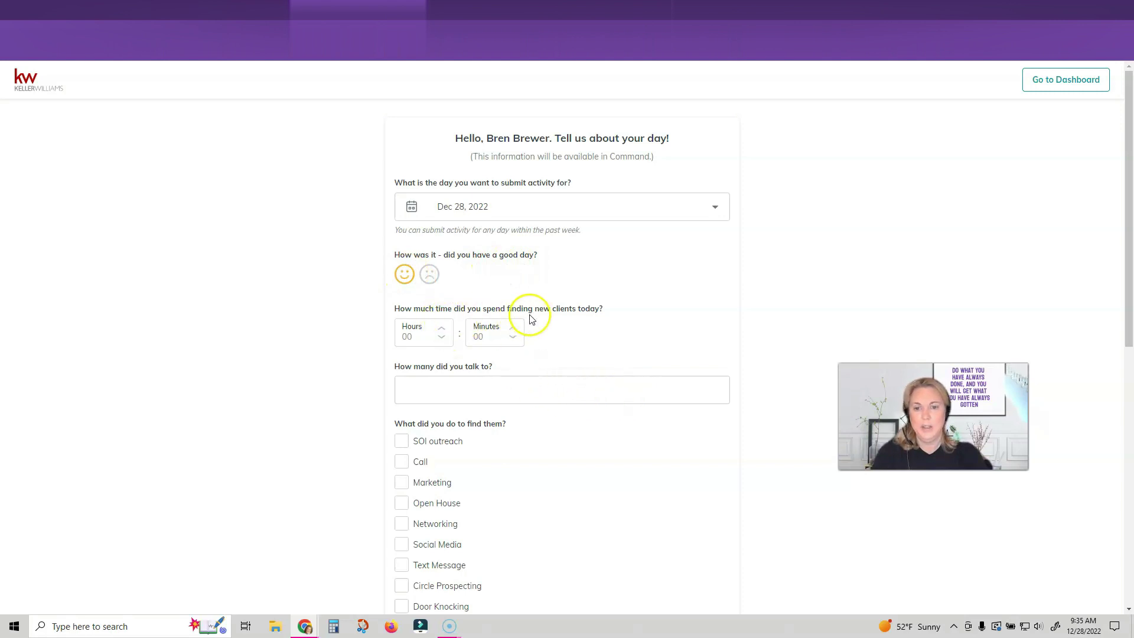
pyautogui.click(451, 385)
pyautogui.write('0')
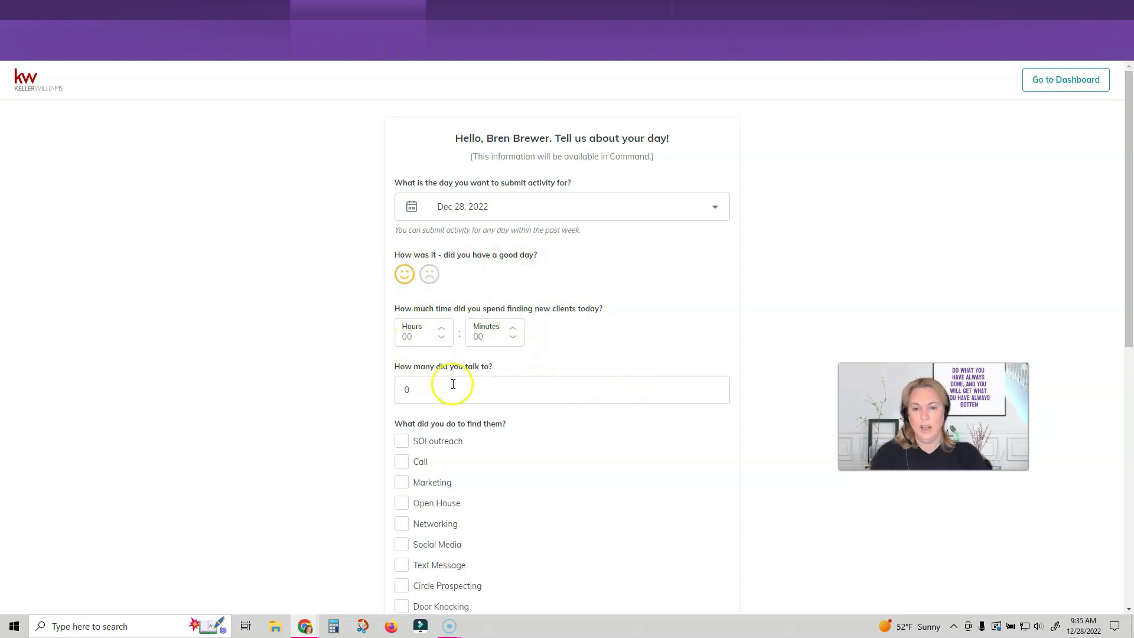
# Tick Marketing, SOI outreach, Call, Open House and Social Media, and answer Yes to the database question
pyautogui.scroll(-2, 470, 390)
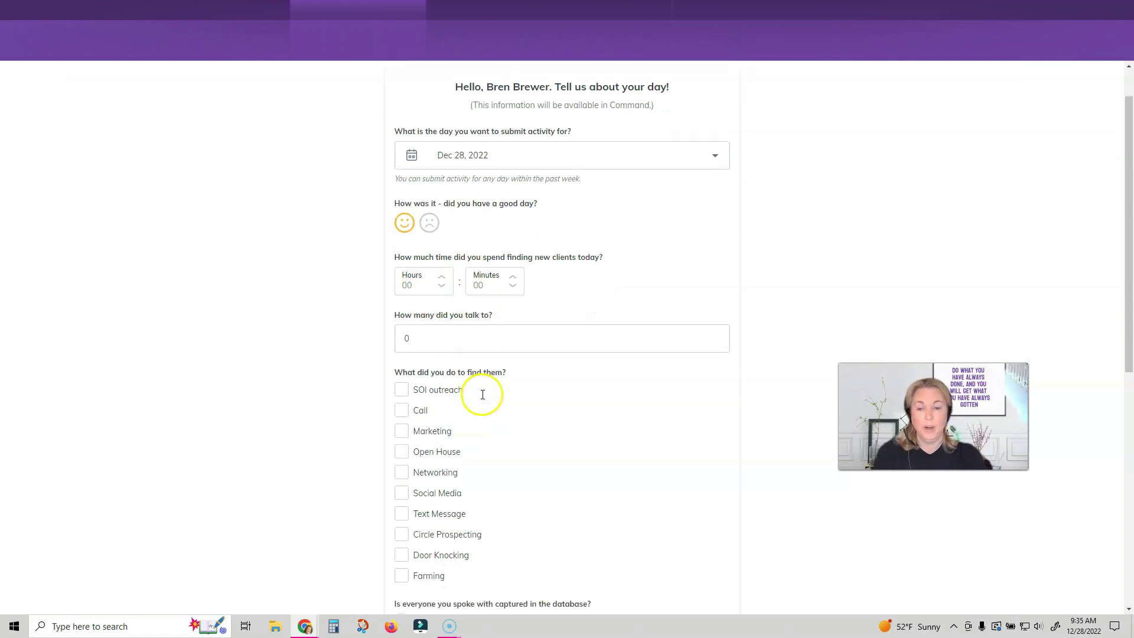
pyautogui.scroll(1, 526, 321)
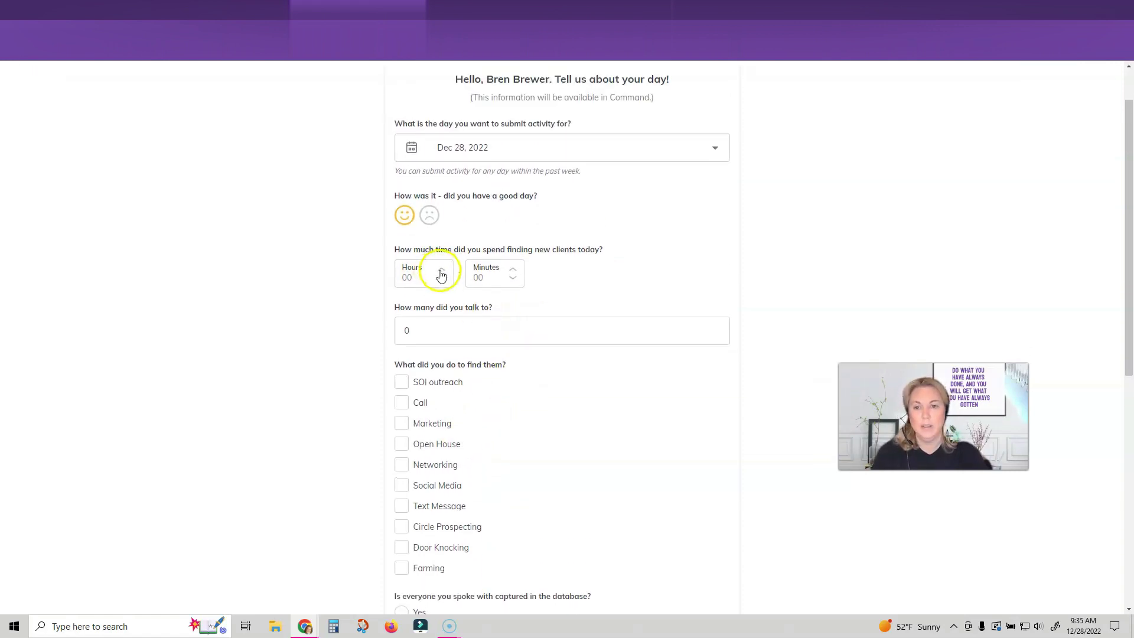
pyautogui.scroll(-2, 567, 311)
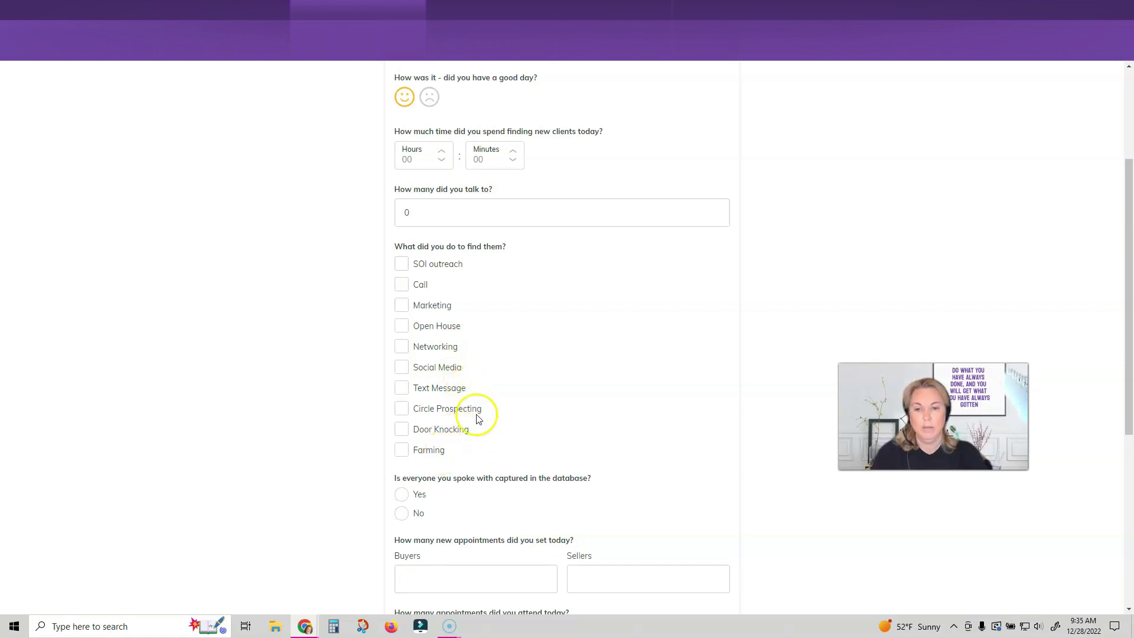
pyautogui.click(405, 305)
pyautogui.click(407, 286)
pyautogui.click(404, 264)
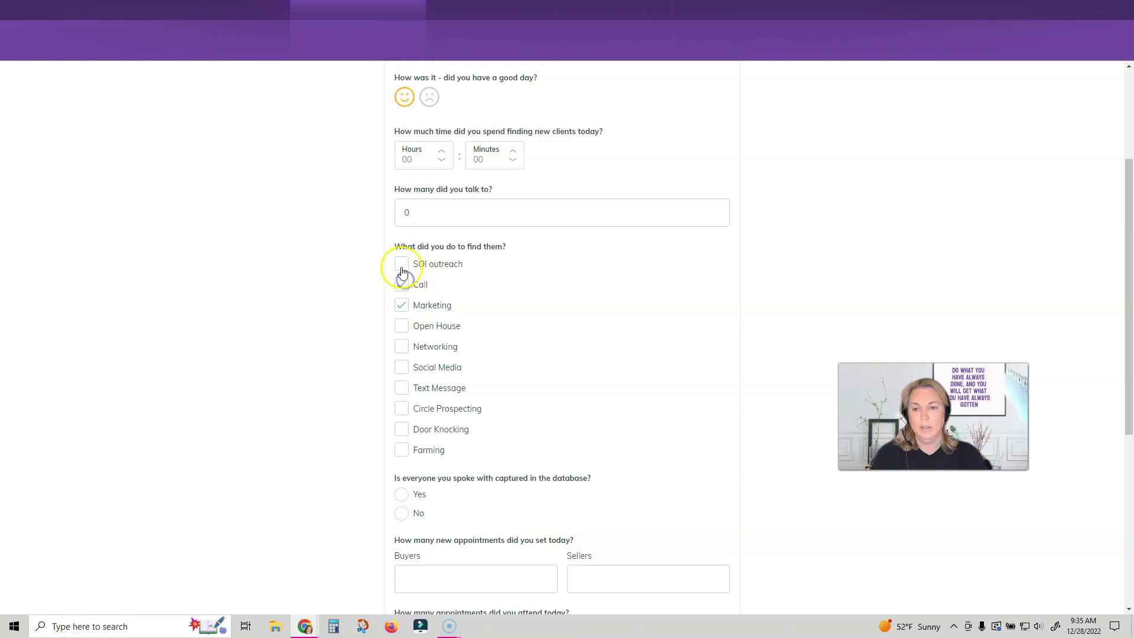
pyautogui.click(401, 324)
pyautogui.click(401, 367)
pyautogui.scroll(-2, 401, 369)
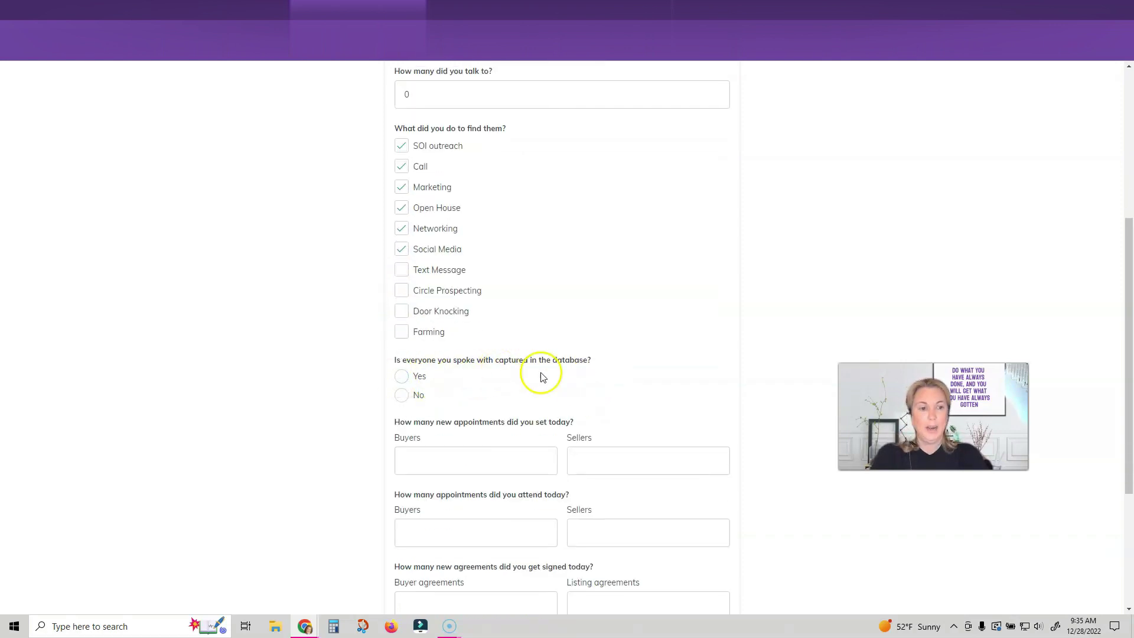
pyautogui.click(402, 376)
# Enter 0 for all appointment counts, starting with new buyer appointments set
pyautogui.scroll(-1, 585, 416)
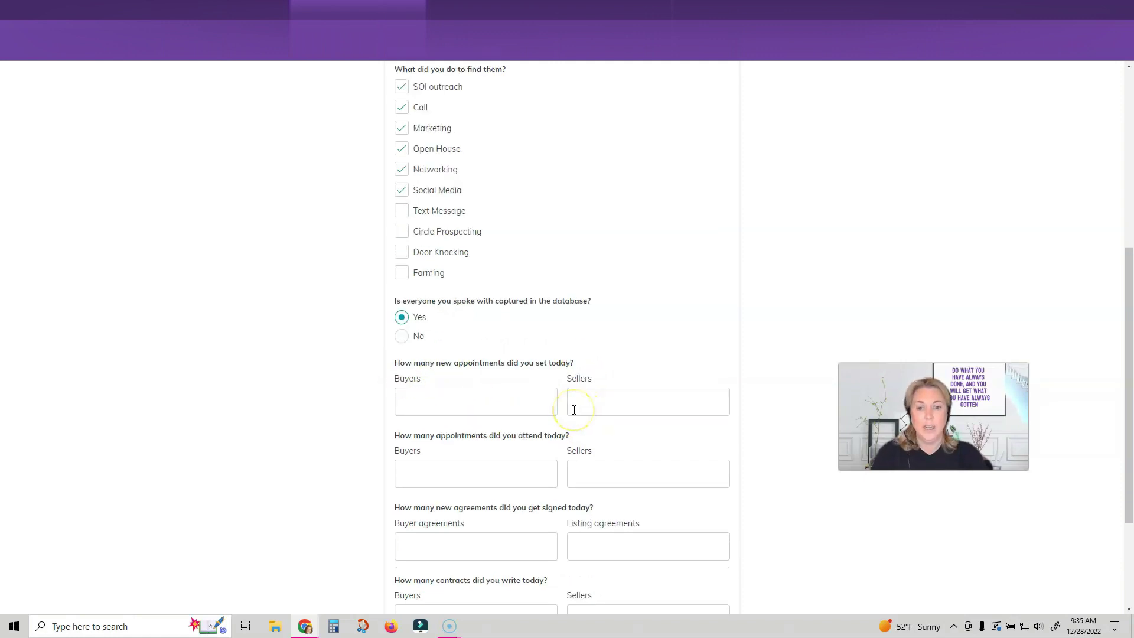
pyautogui.scroll(-1, 574, 410)
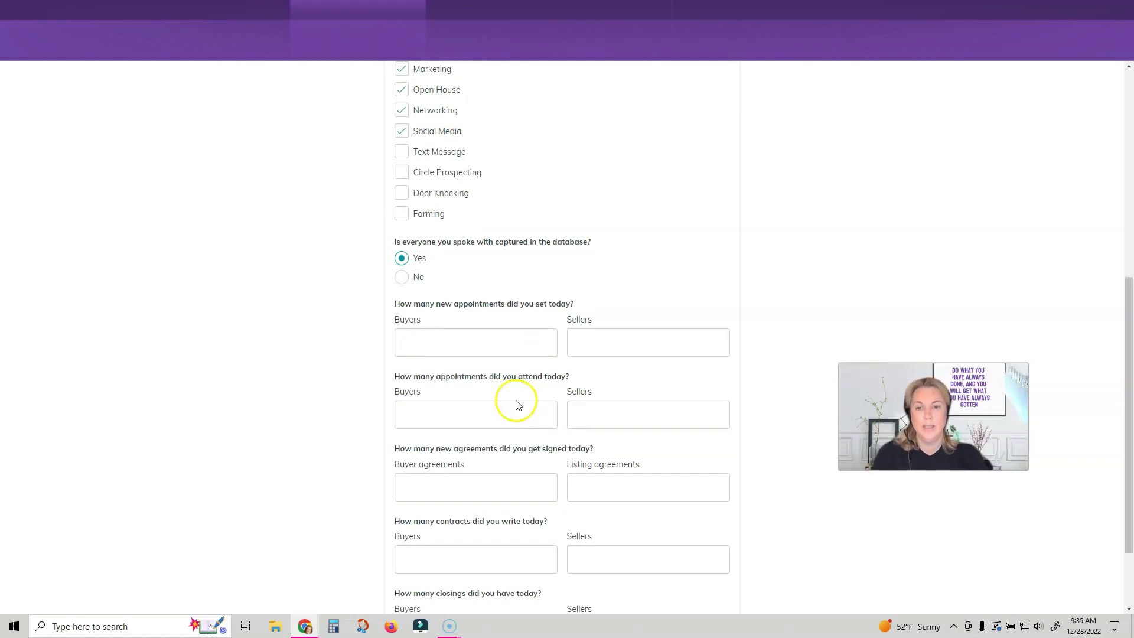
pyautogui.click(533, 347)
pyautogui.write('0')
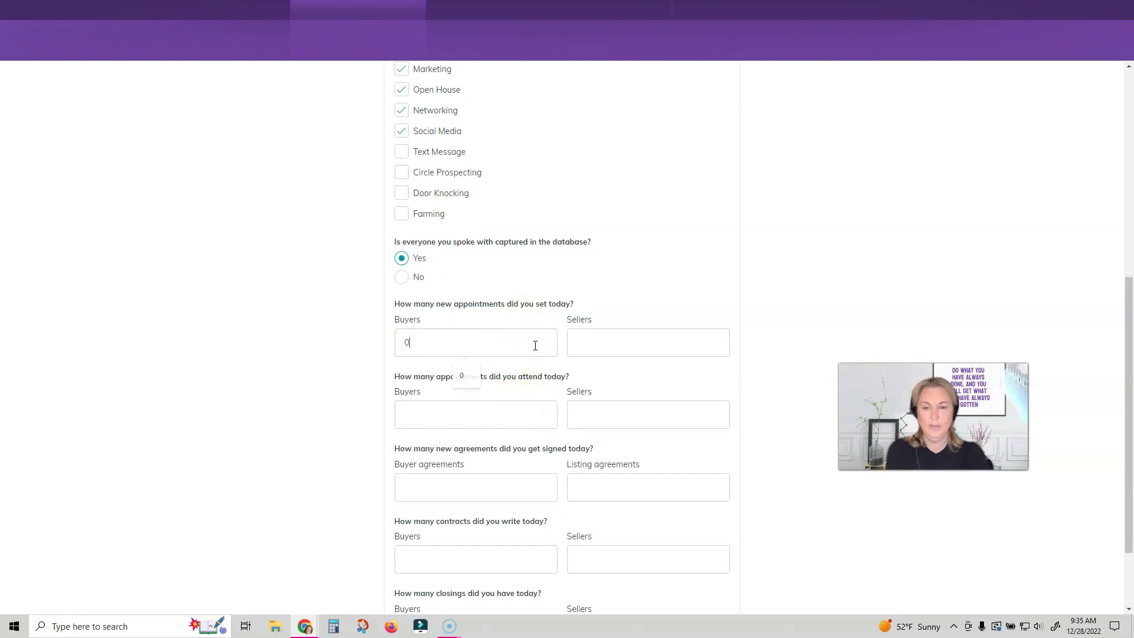
pyautogui.click(622, 343)
pyautogui.write('0\t0\t0\t0')
pyautogui.scroll(-2, 567, 425)
# Enter 0 for buyer and seller contracts written and closings
pyautogui.click(544, 454)
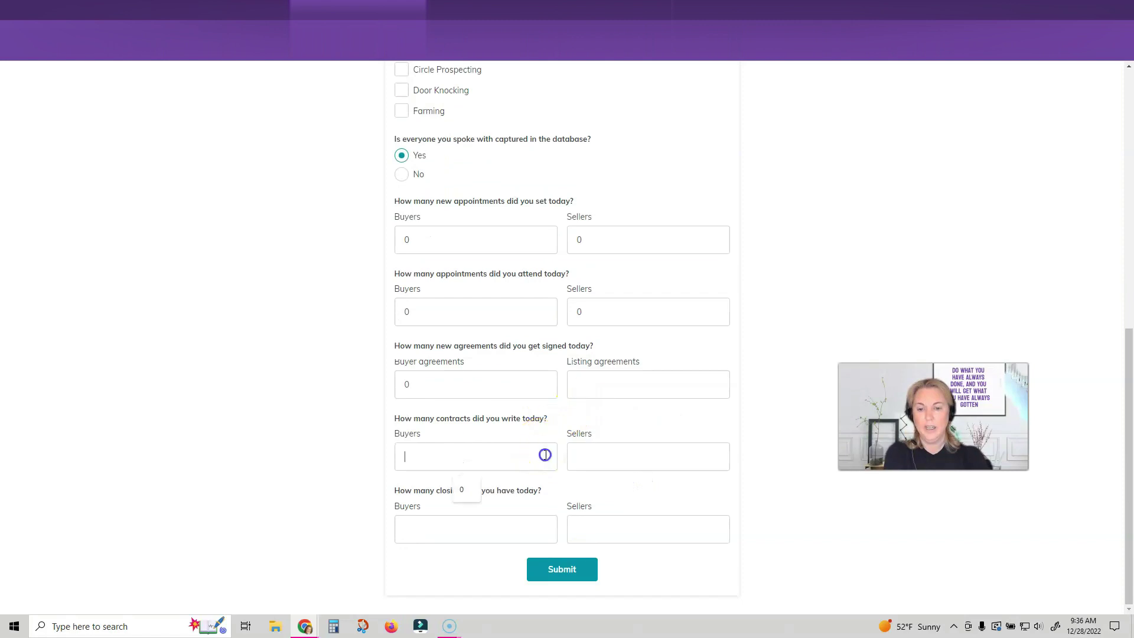
pyautogui.write('0')
pyautogui.click(633, 463)
pyautogui.write('0')
pyautogui.click(498, 532)
pyautogui.write('0')
pyautogui.click(638, 530)
pyautogui.write('0')
pyautogui.click(566, 576)
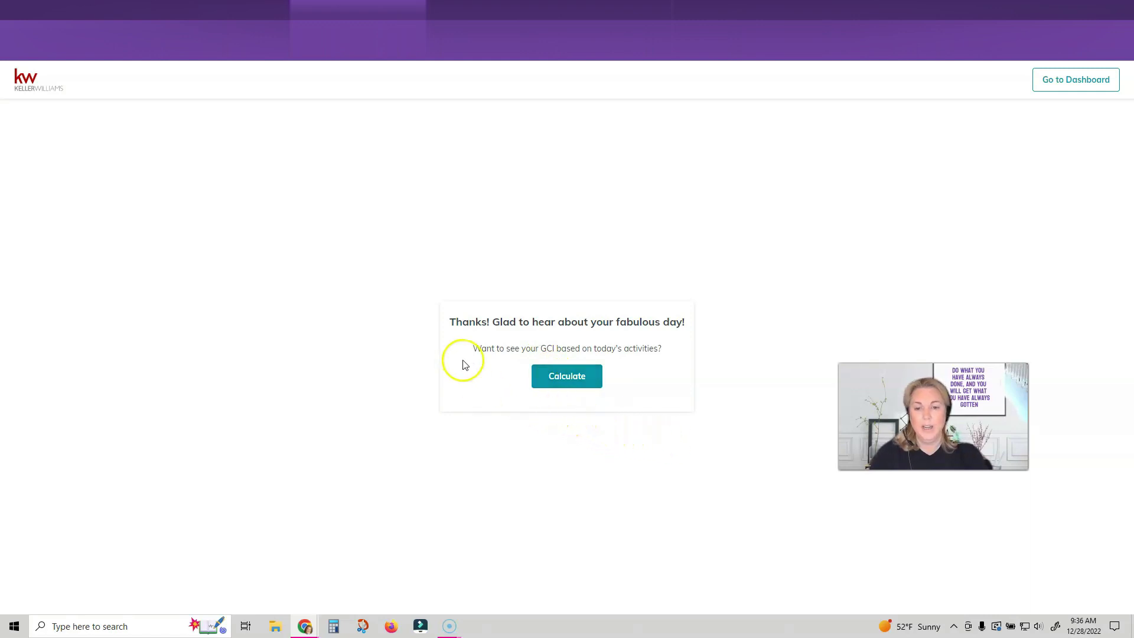
# Calculate GCI from a 30000 average unit price, 3.00% commission and 70.00% split
pyautogui.click(576, 378)
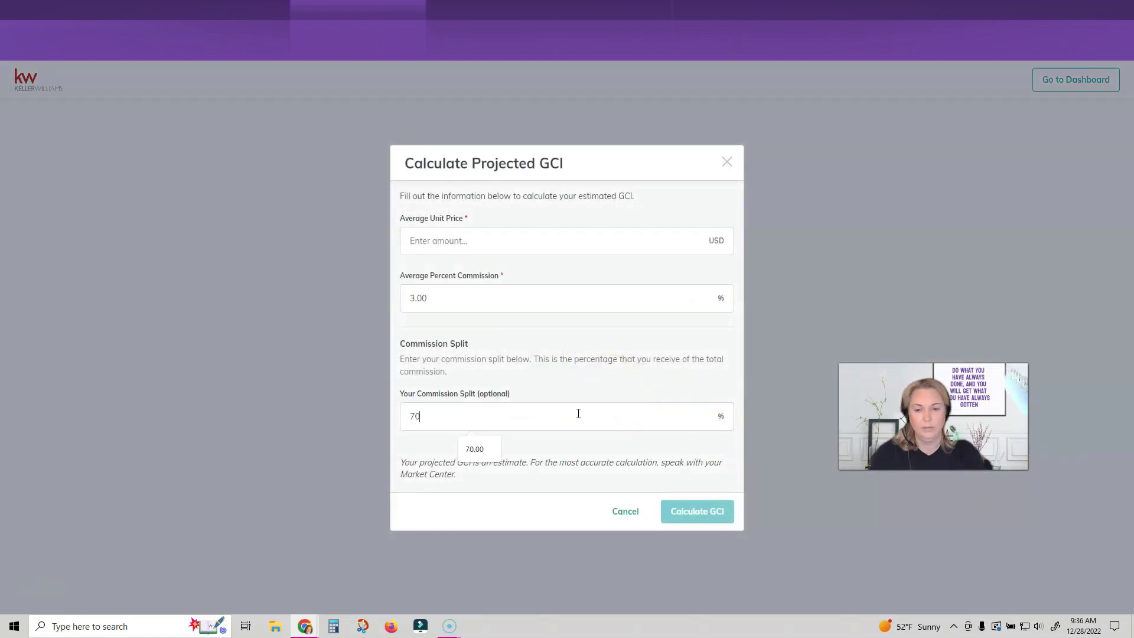
pyautogui.click(635, 241)
pyautogui.write('300000')
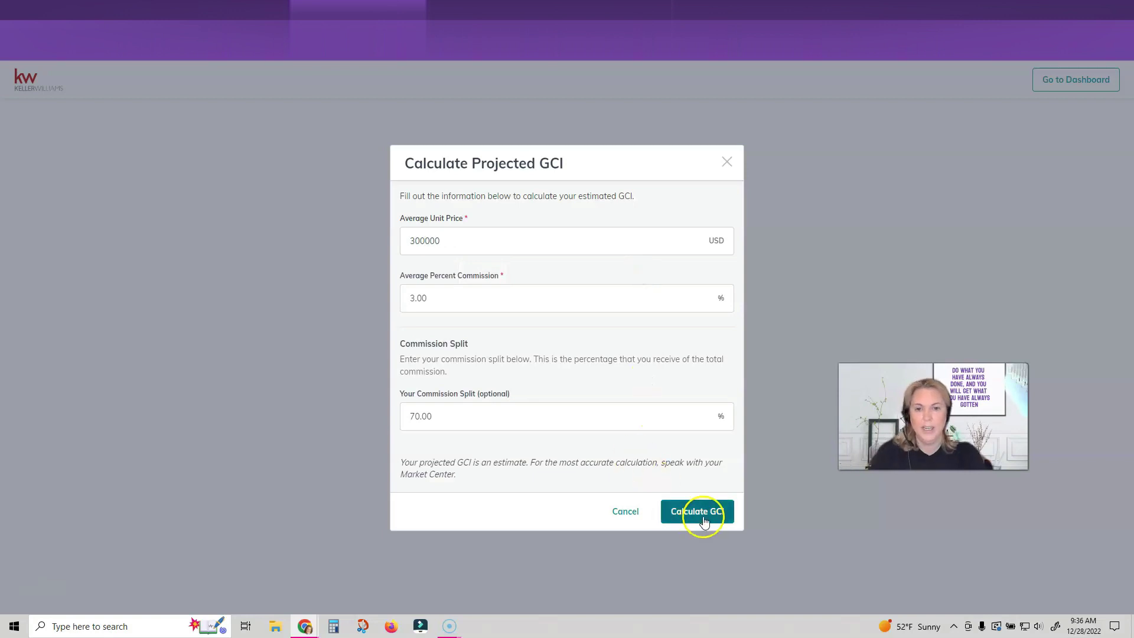
pyautogui.click(699, 512)
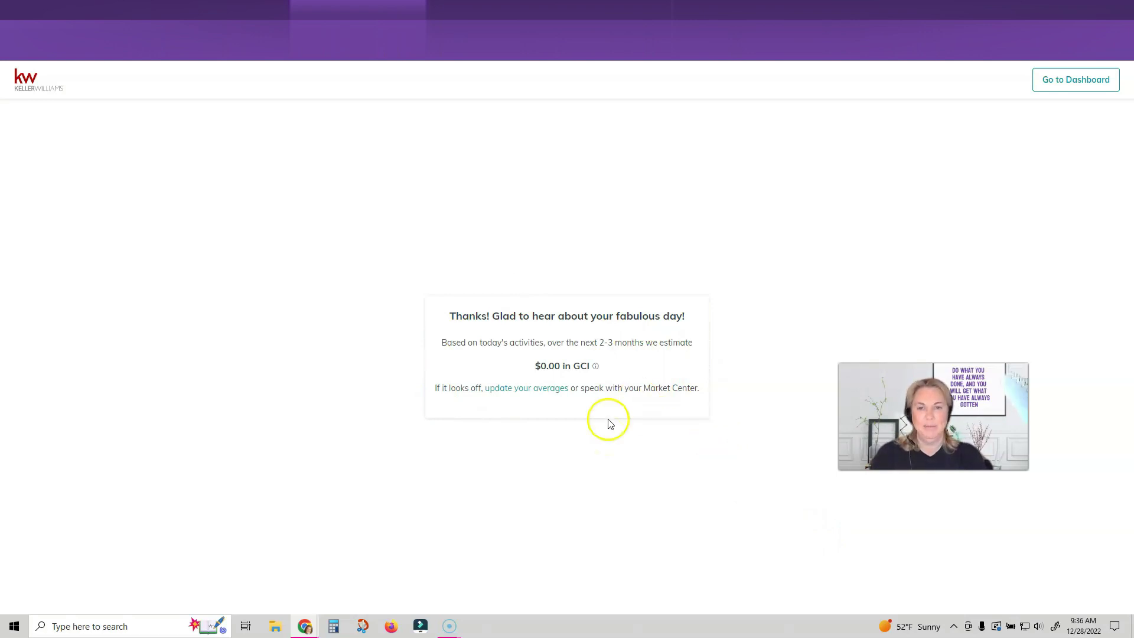
# Go back to the dashboard and switch My Activity from Today to This week
pyautogui.click(1072, 85)
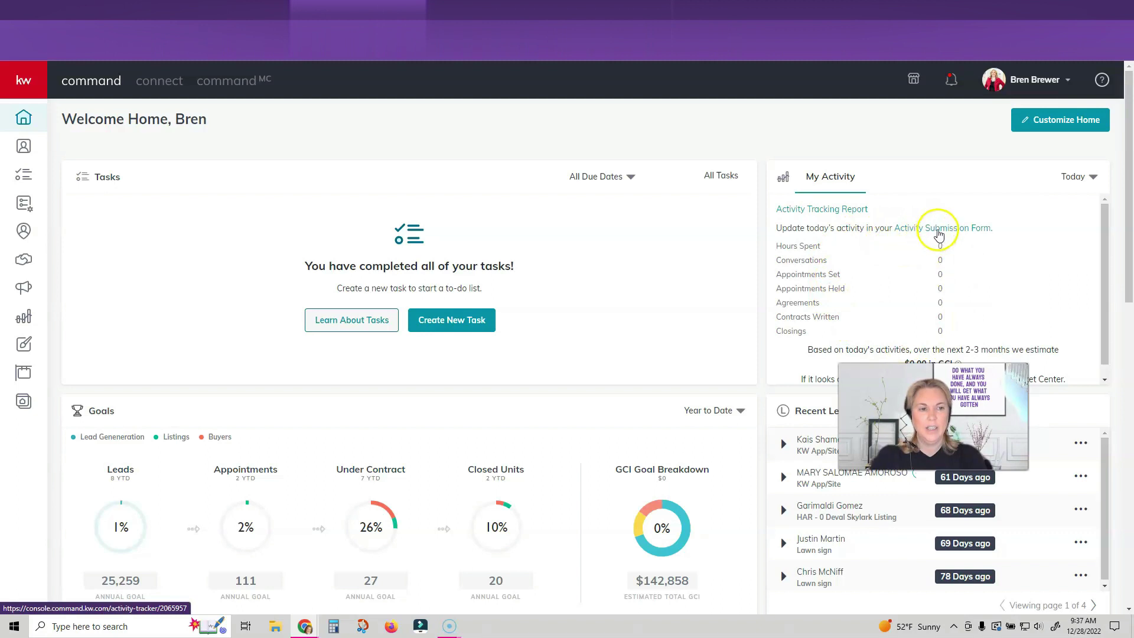
pyautogui.scroll(-1, 939, 244)
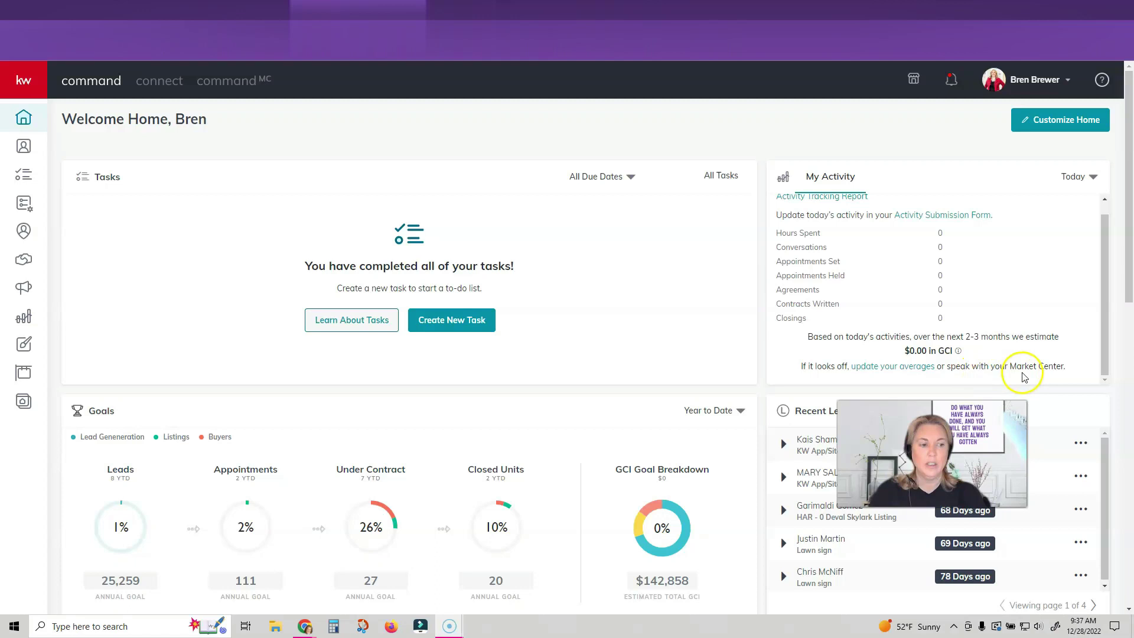
pyautogui.click(1079, 177)
pyautogui.click(1050, 237)
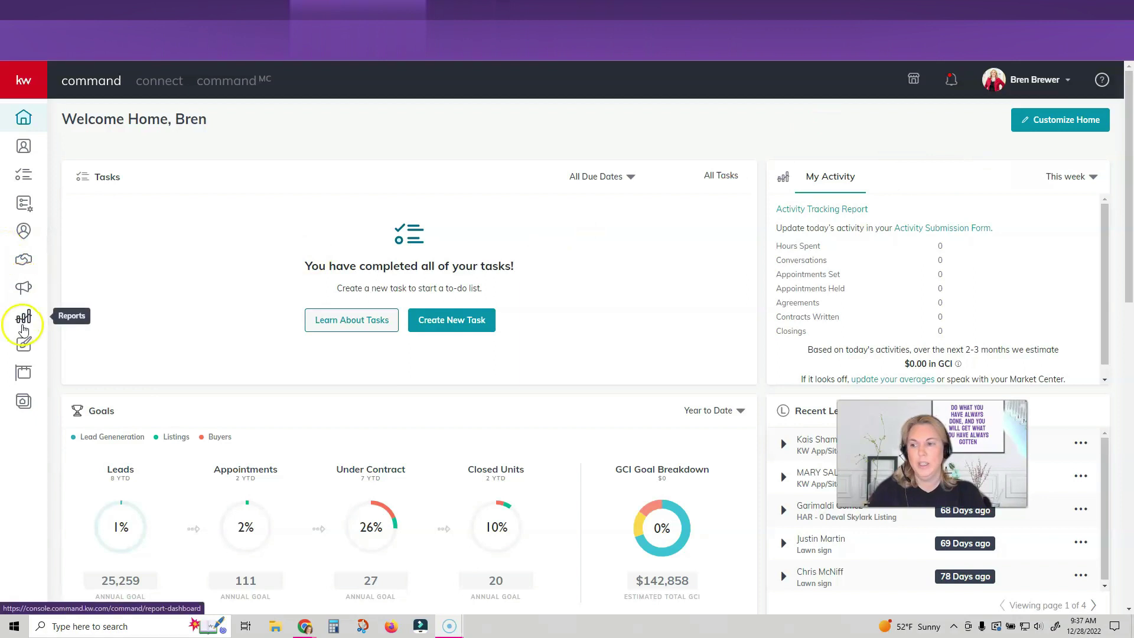
# View the December 2022 Activity report by Month and check the Lead Generation Activities breakdown
pyautogui.click(23, 325)
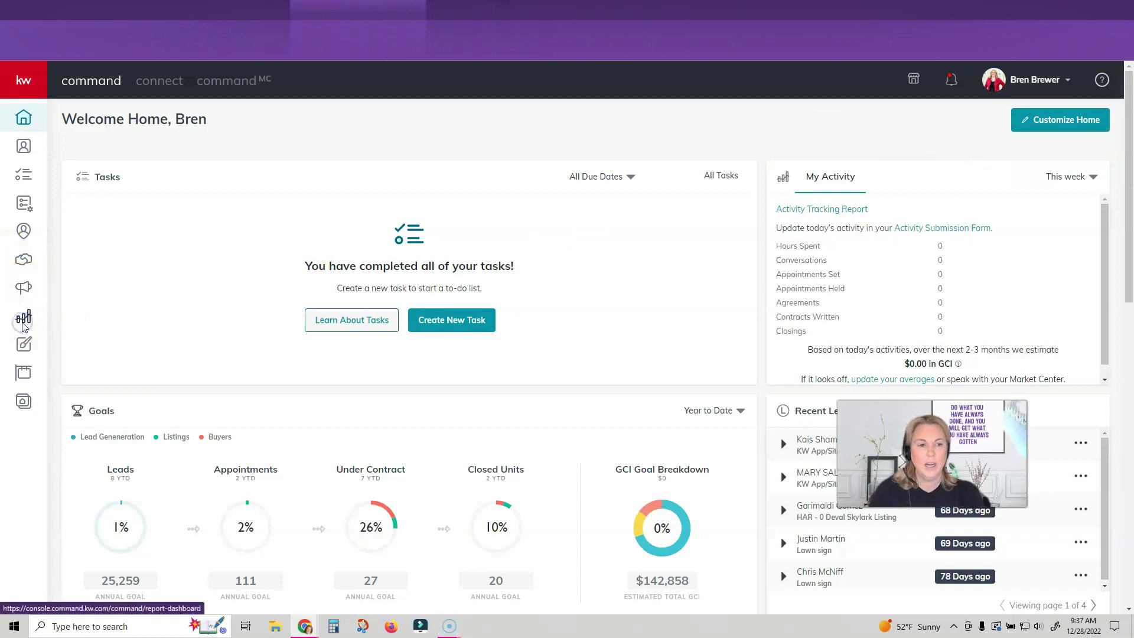
pyautogui.click(348, 121)
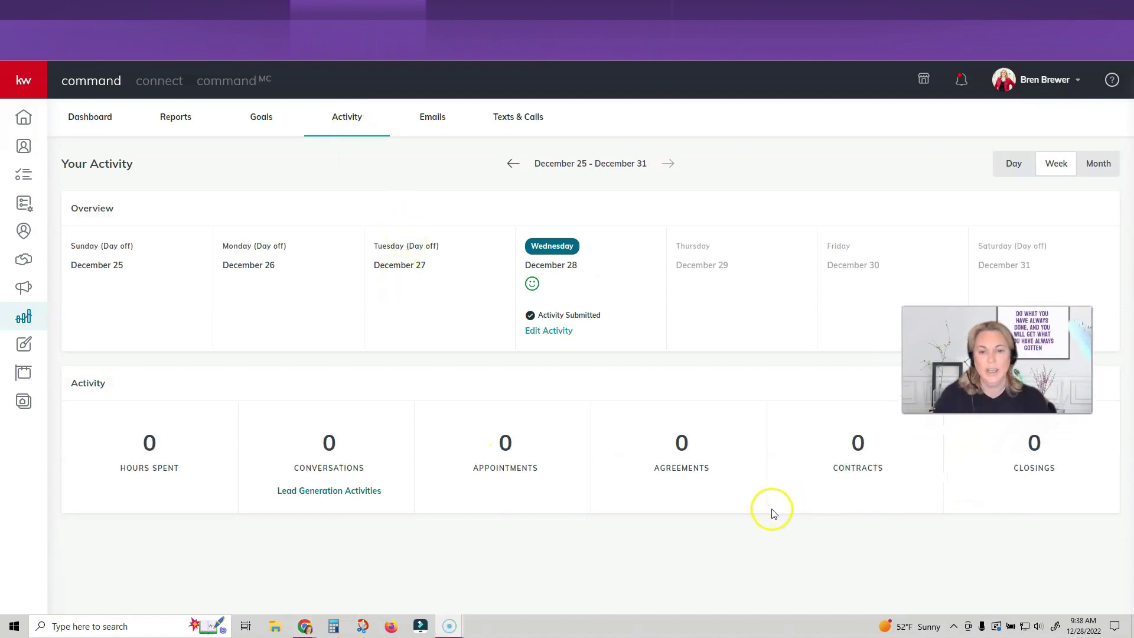
pyautogui.click(1013, 176)
pyautogui.click(1056, 163)
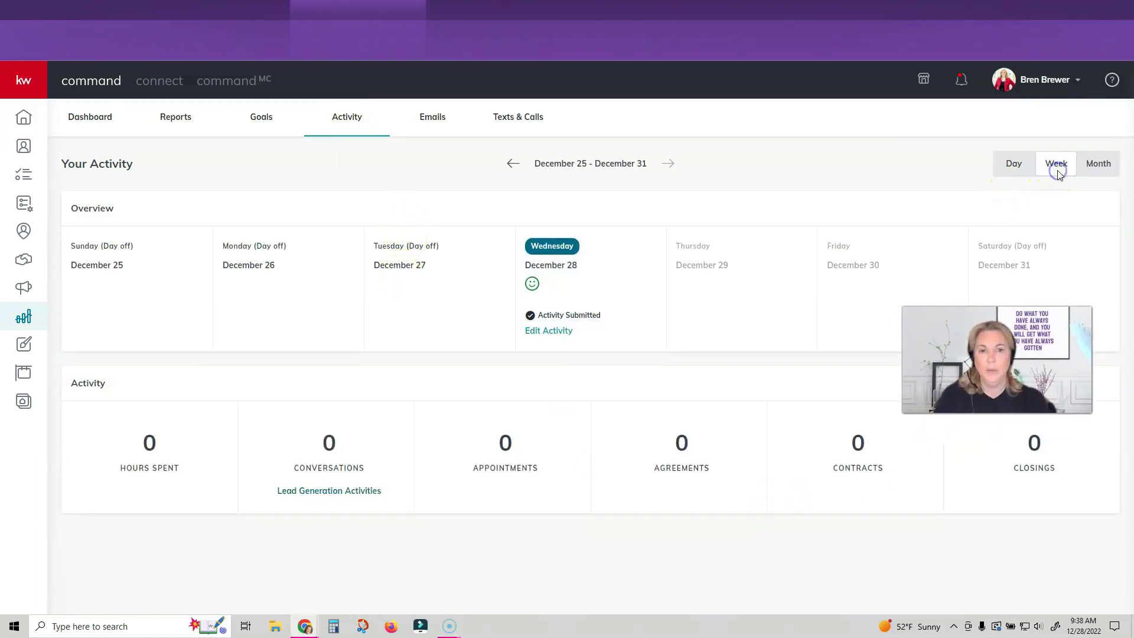
pyautogui.click(1097, 165)
pyautogui.click(329, 330)
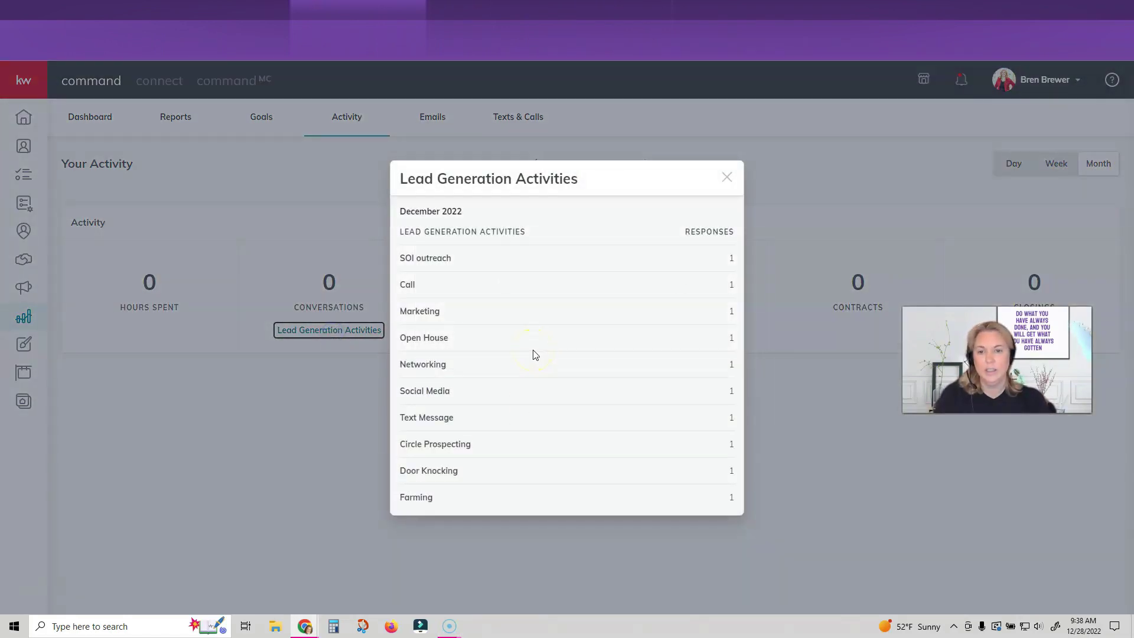
pyautogui.click(727, 177)
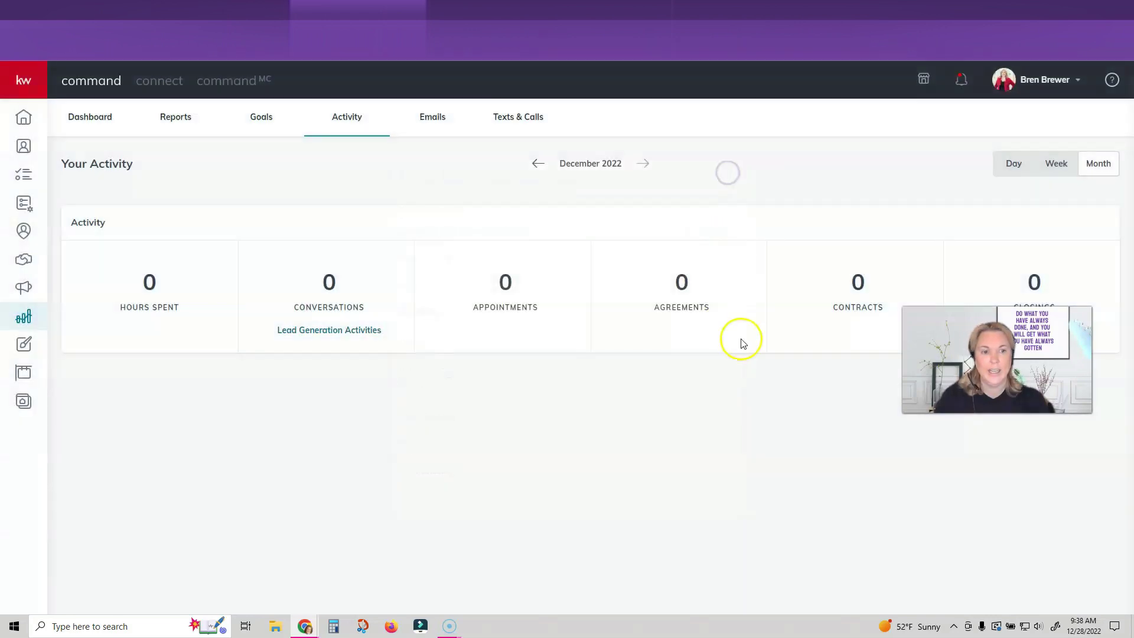